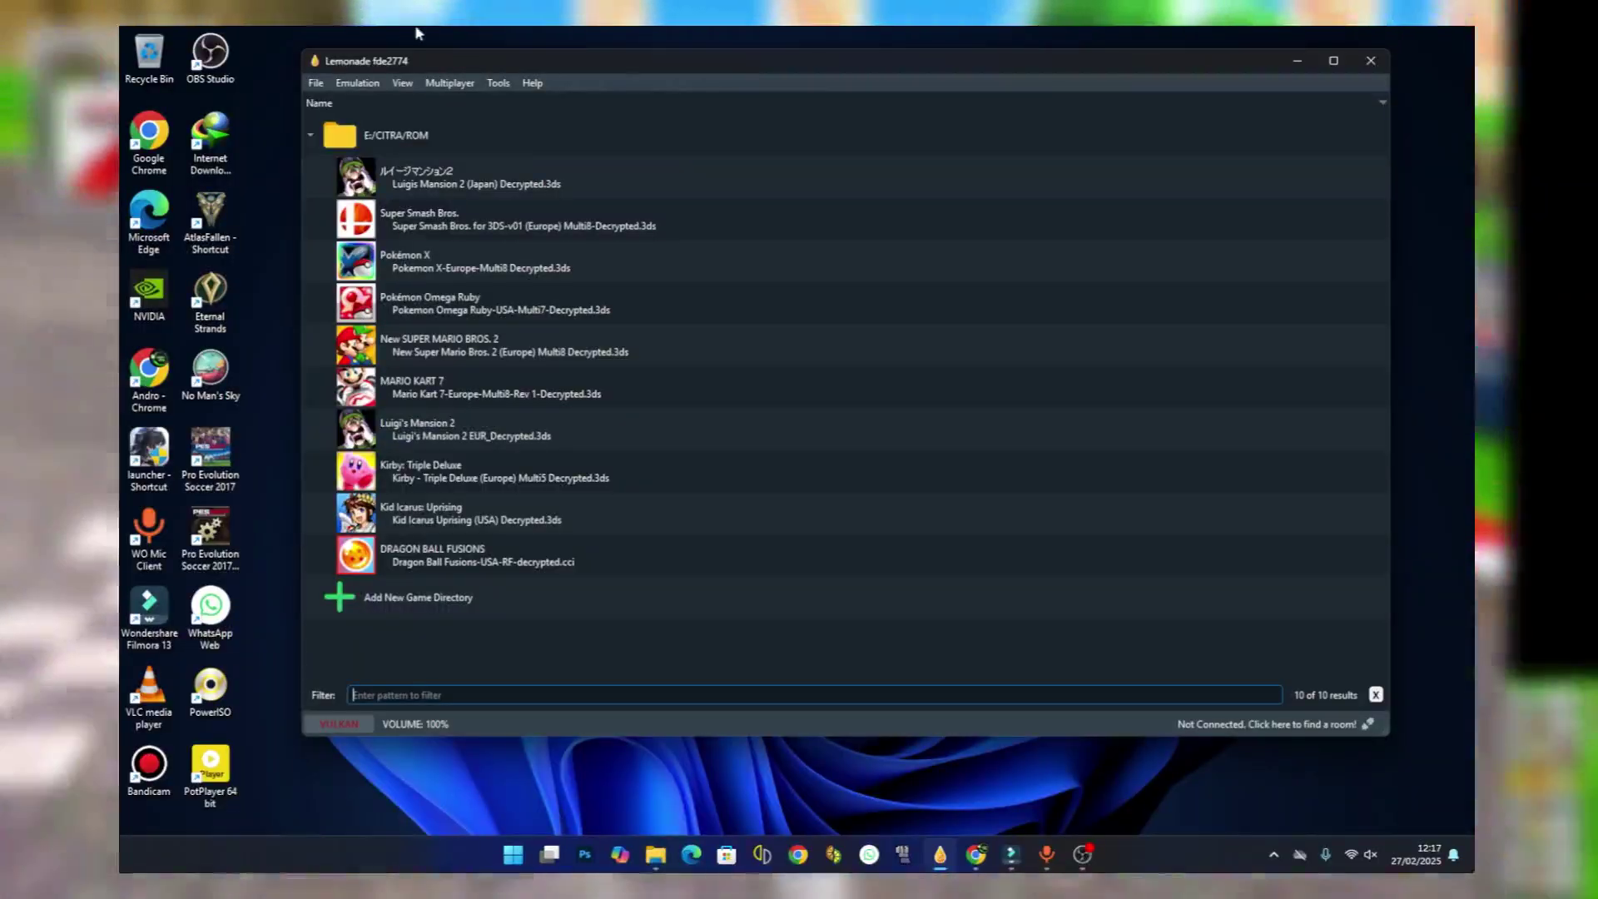
pyautogui.click(579, 271)
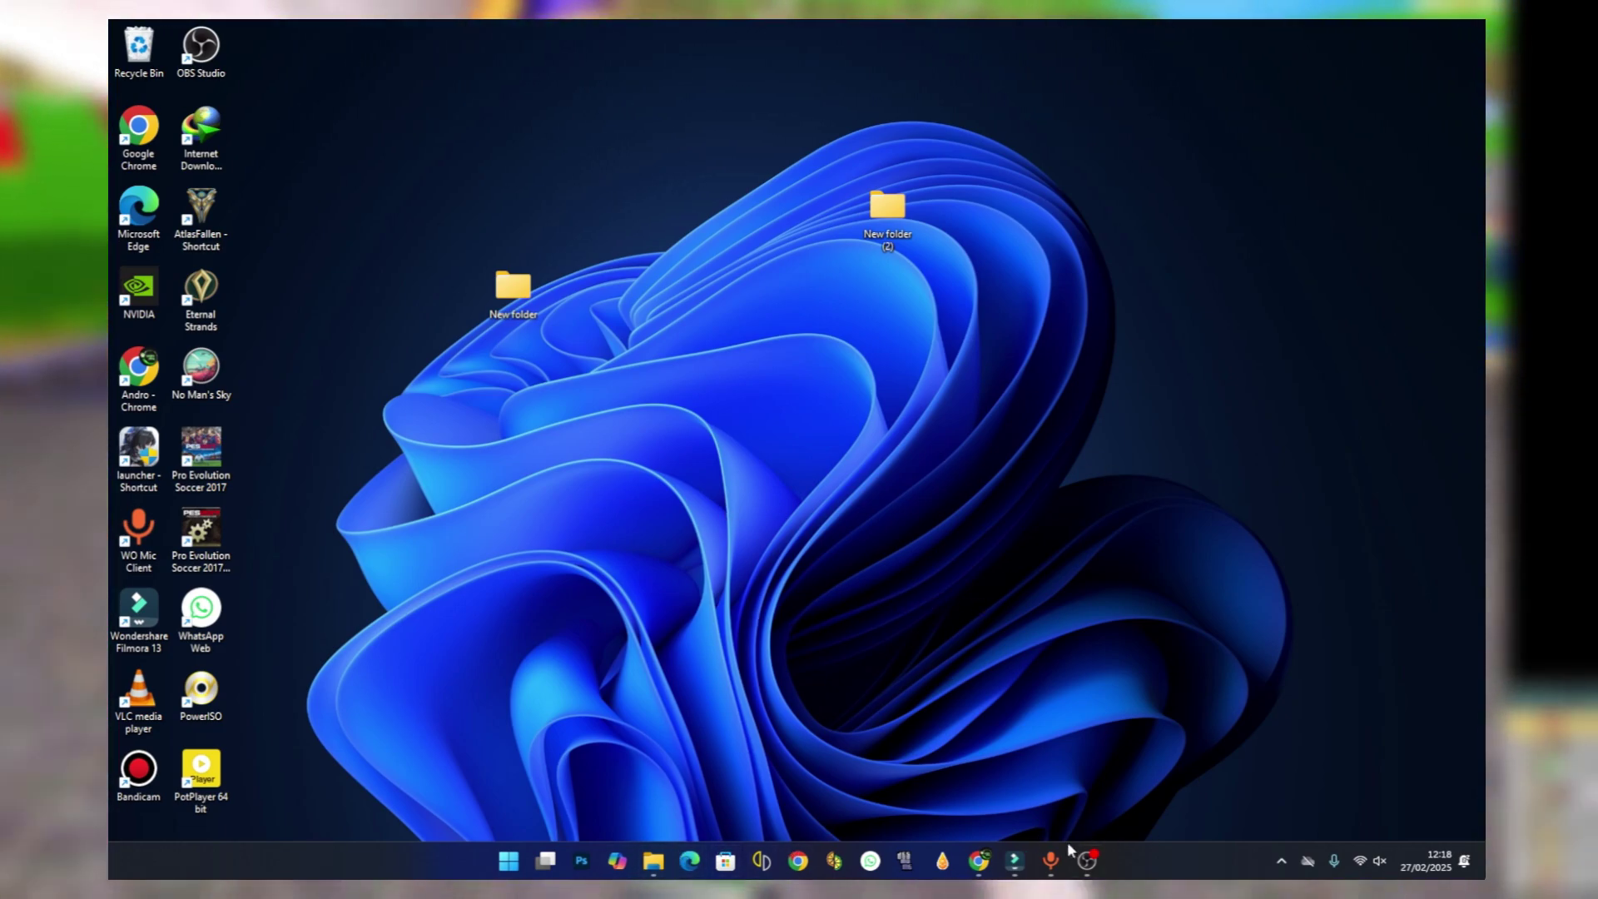
# - Switch to Chrome and open the copied Google Drive link to the emulator archive
pyautogui.click(990, 864)
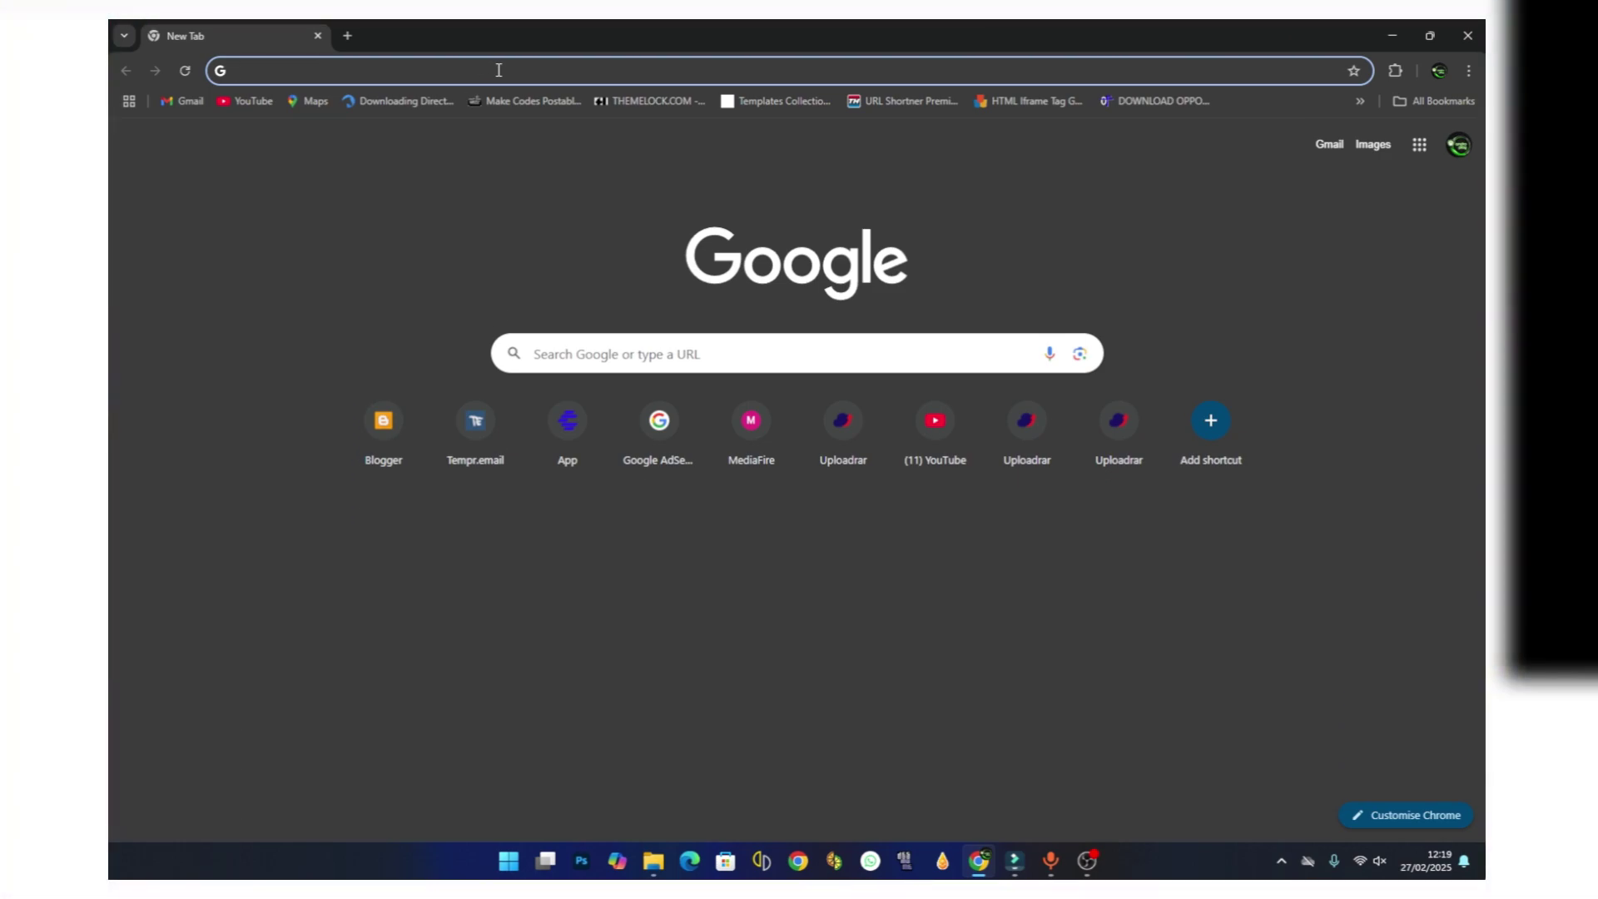
pyautogui.rightClick(498, 70)
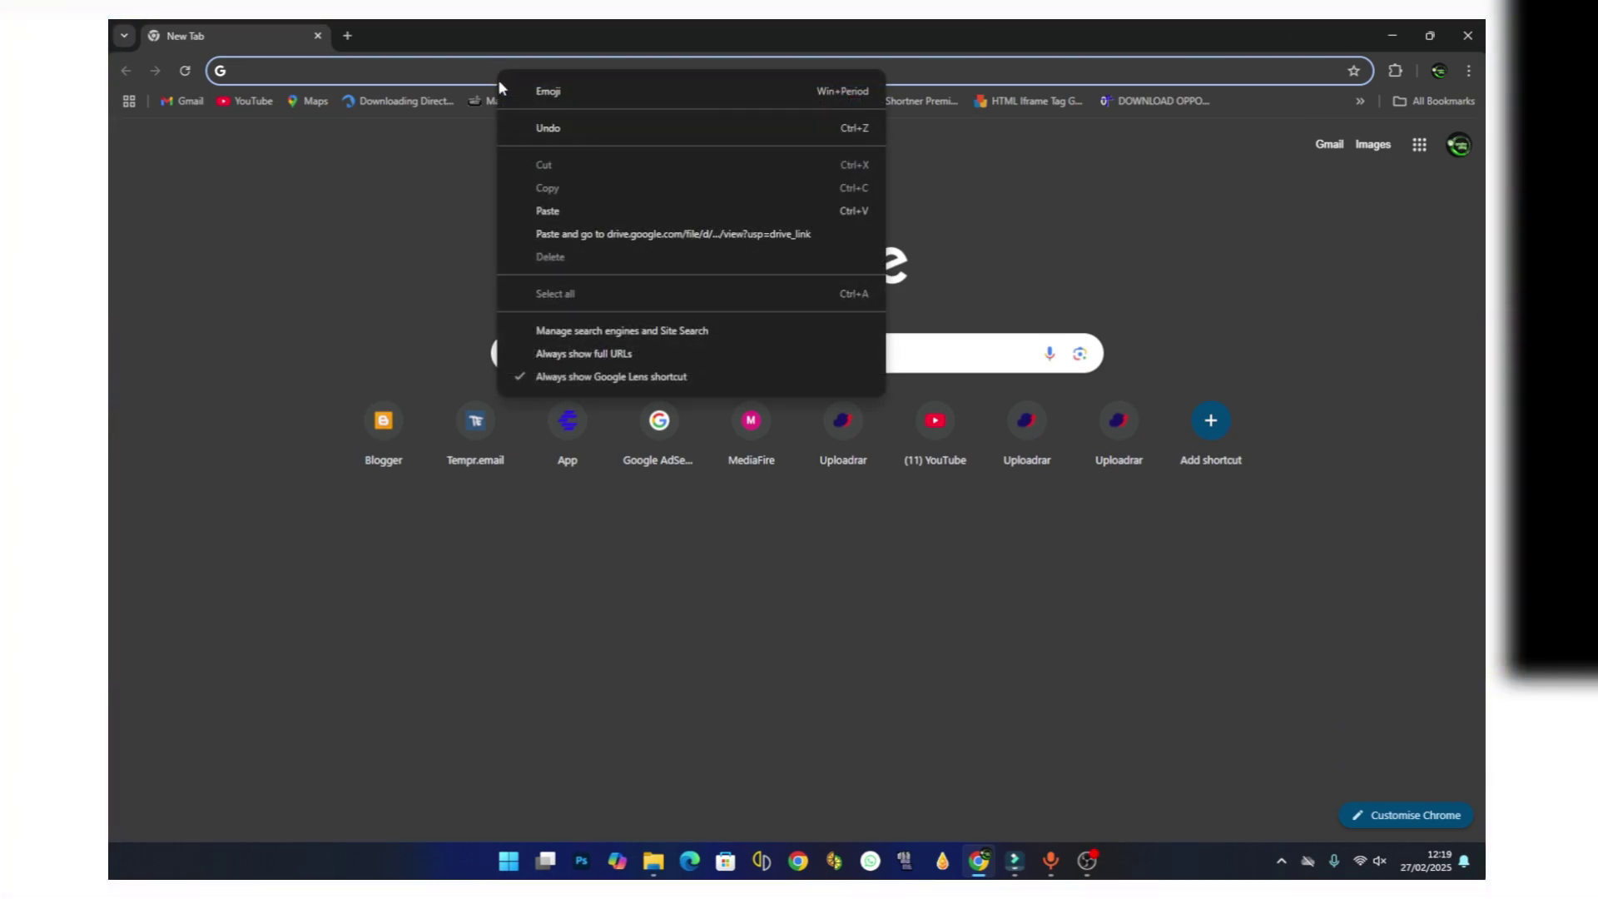
pyautogui.click(545, 209)
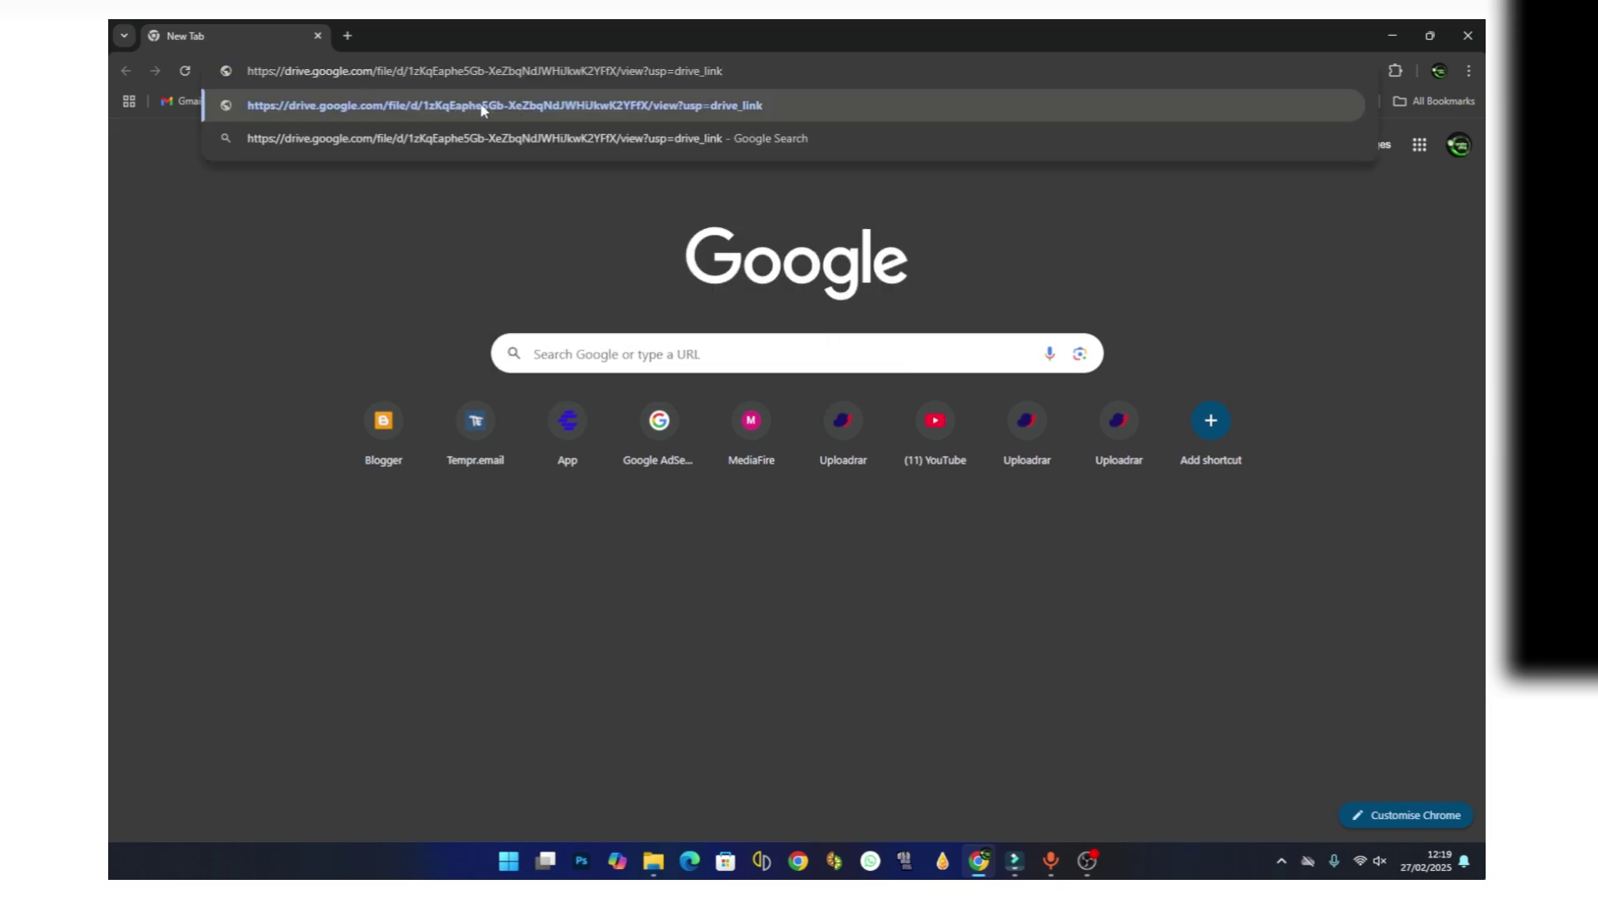
pyautogui.click(628, 103)
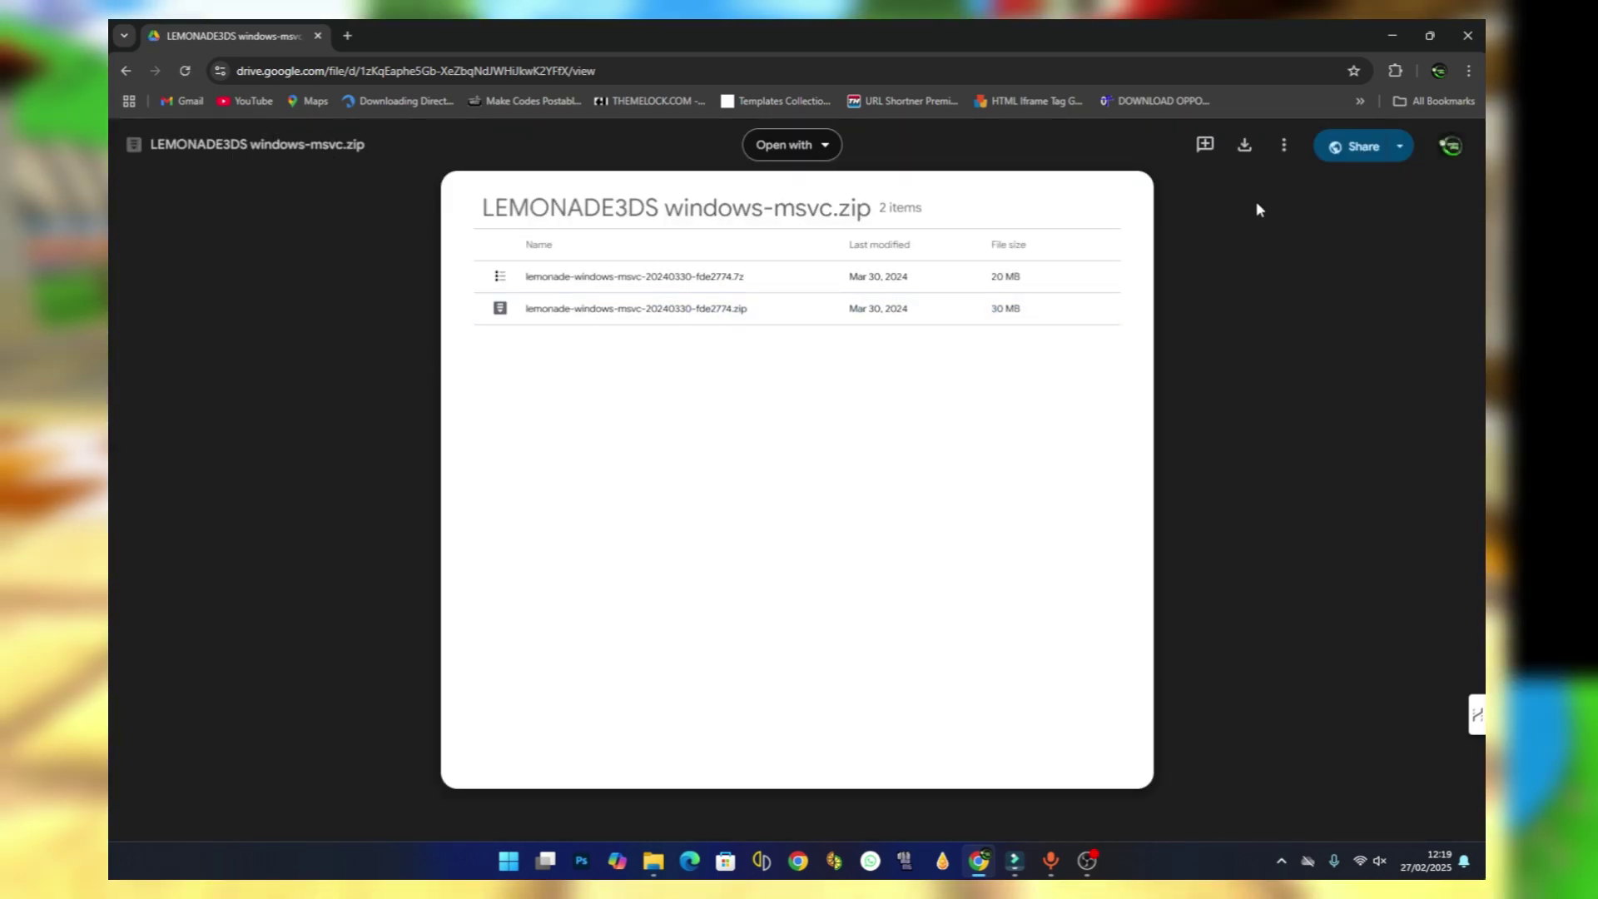
# - Download LEMONADE3DS windows-msvc.zip without a virus scan and open the folder containing the downloaded file
pyautogui.click(1244, 146)
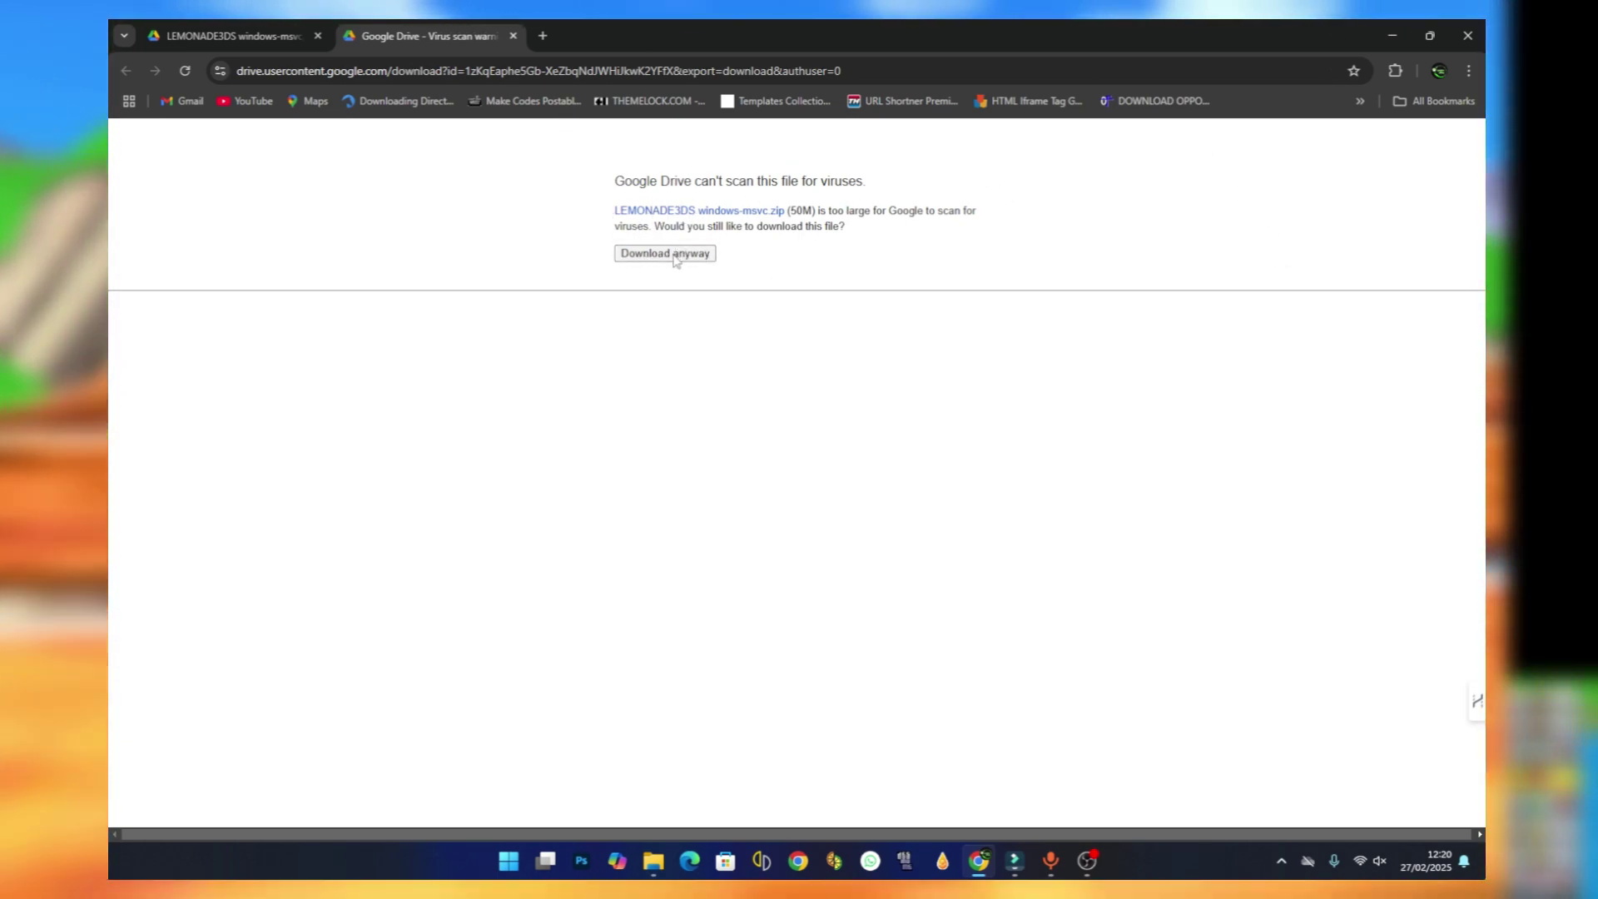
pyautogui.click(674, 254)
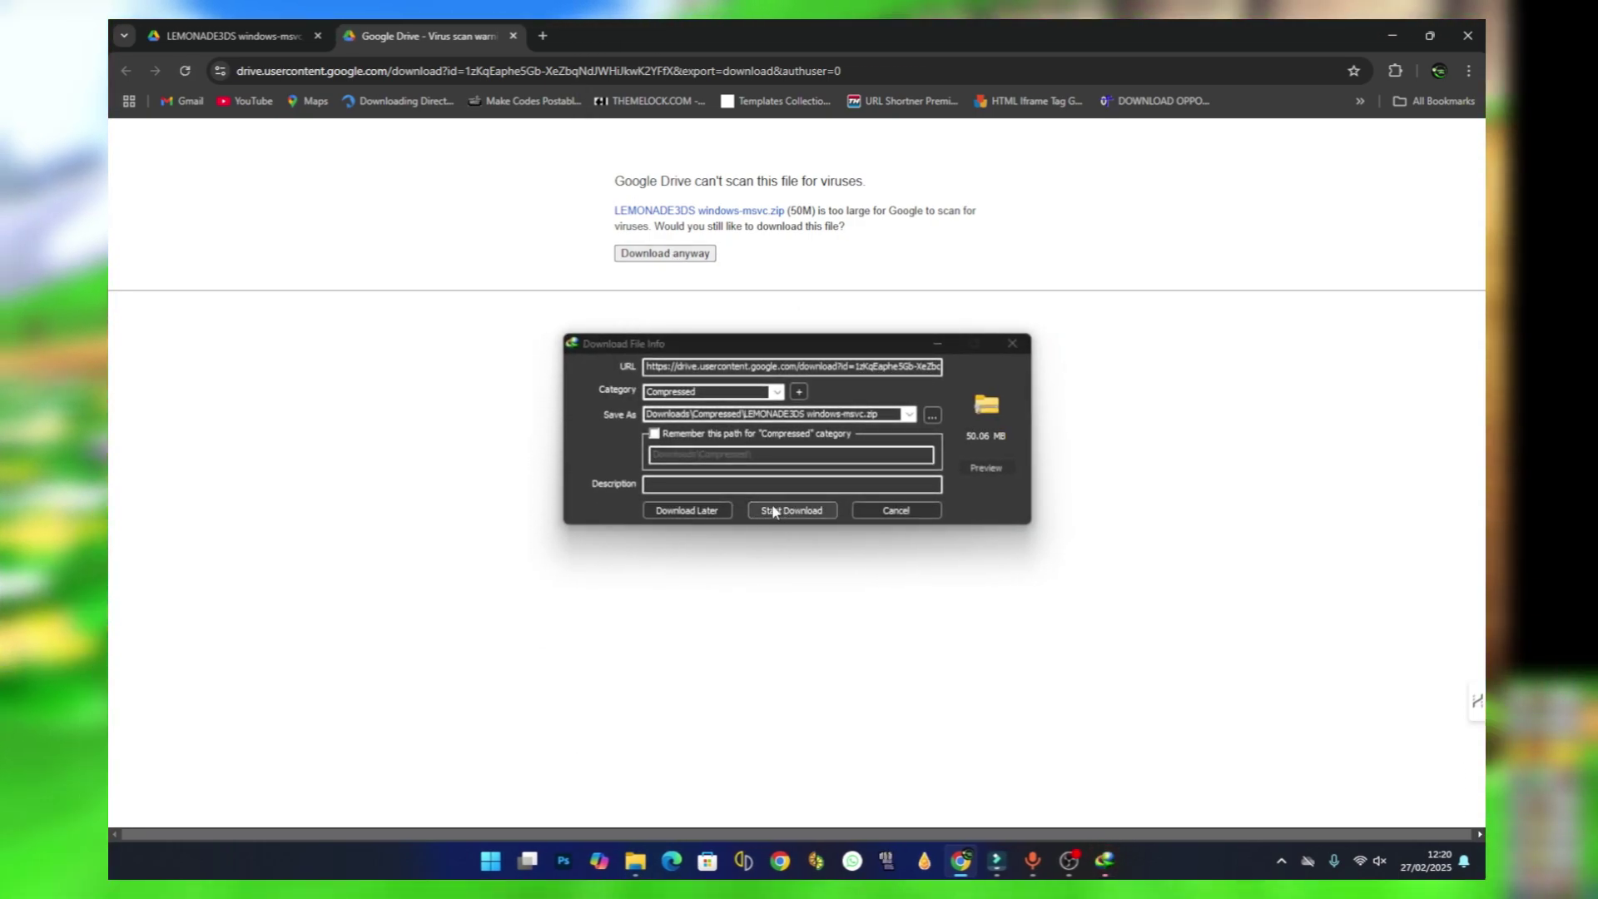
pyautogui.click(772, 511)
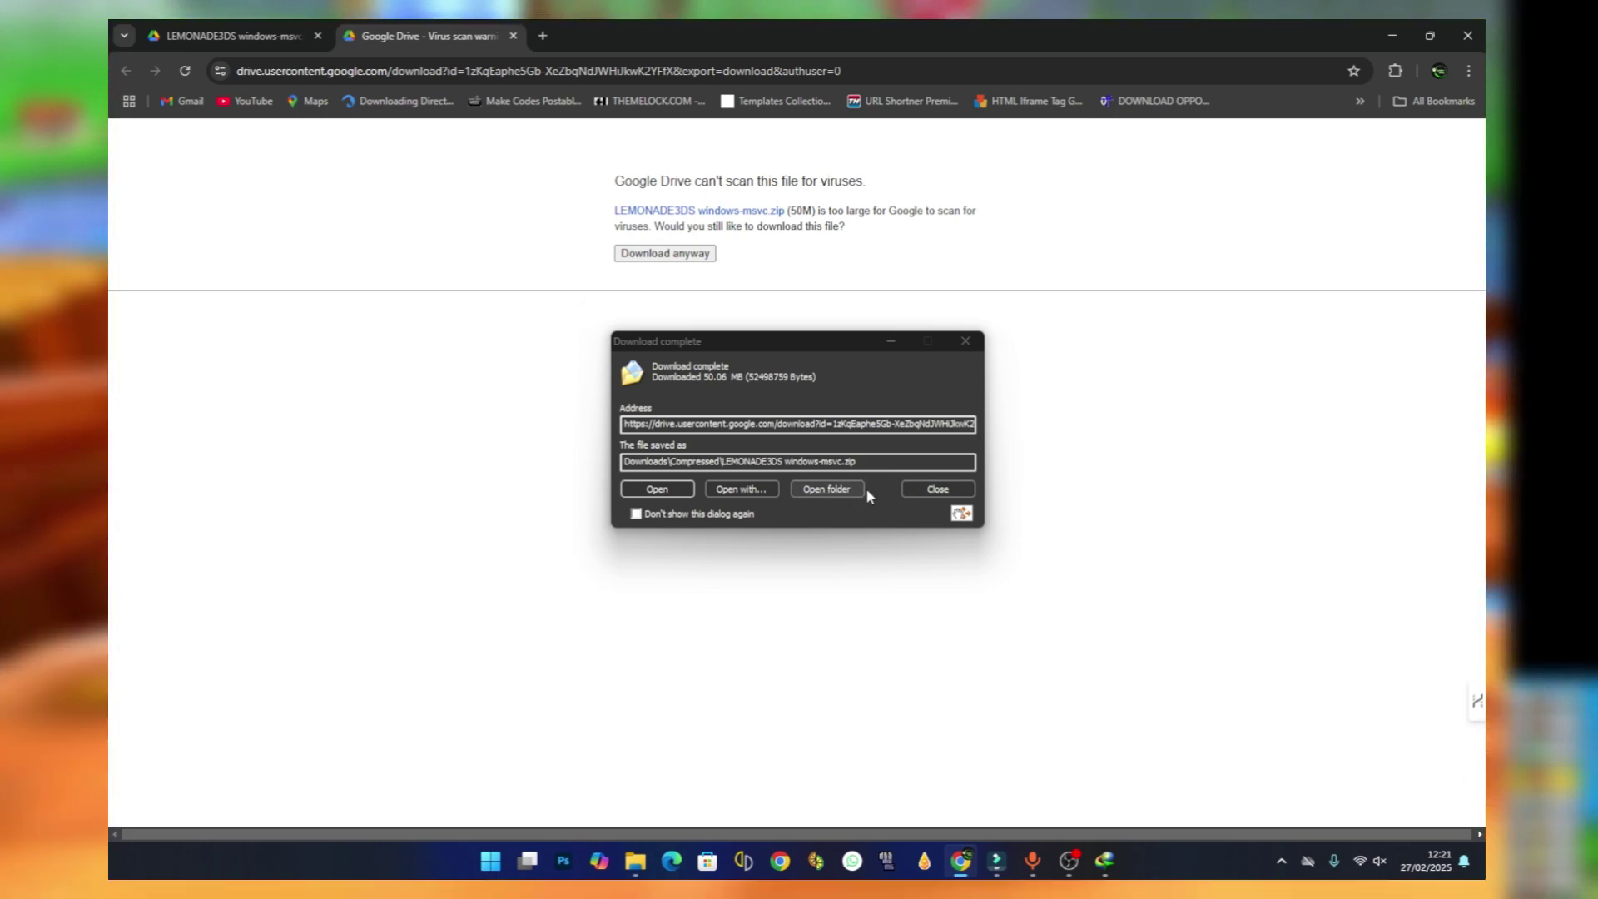
pyautogui.click(817, 489)
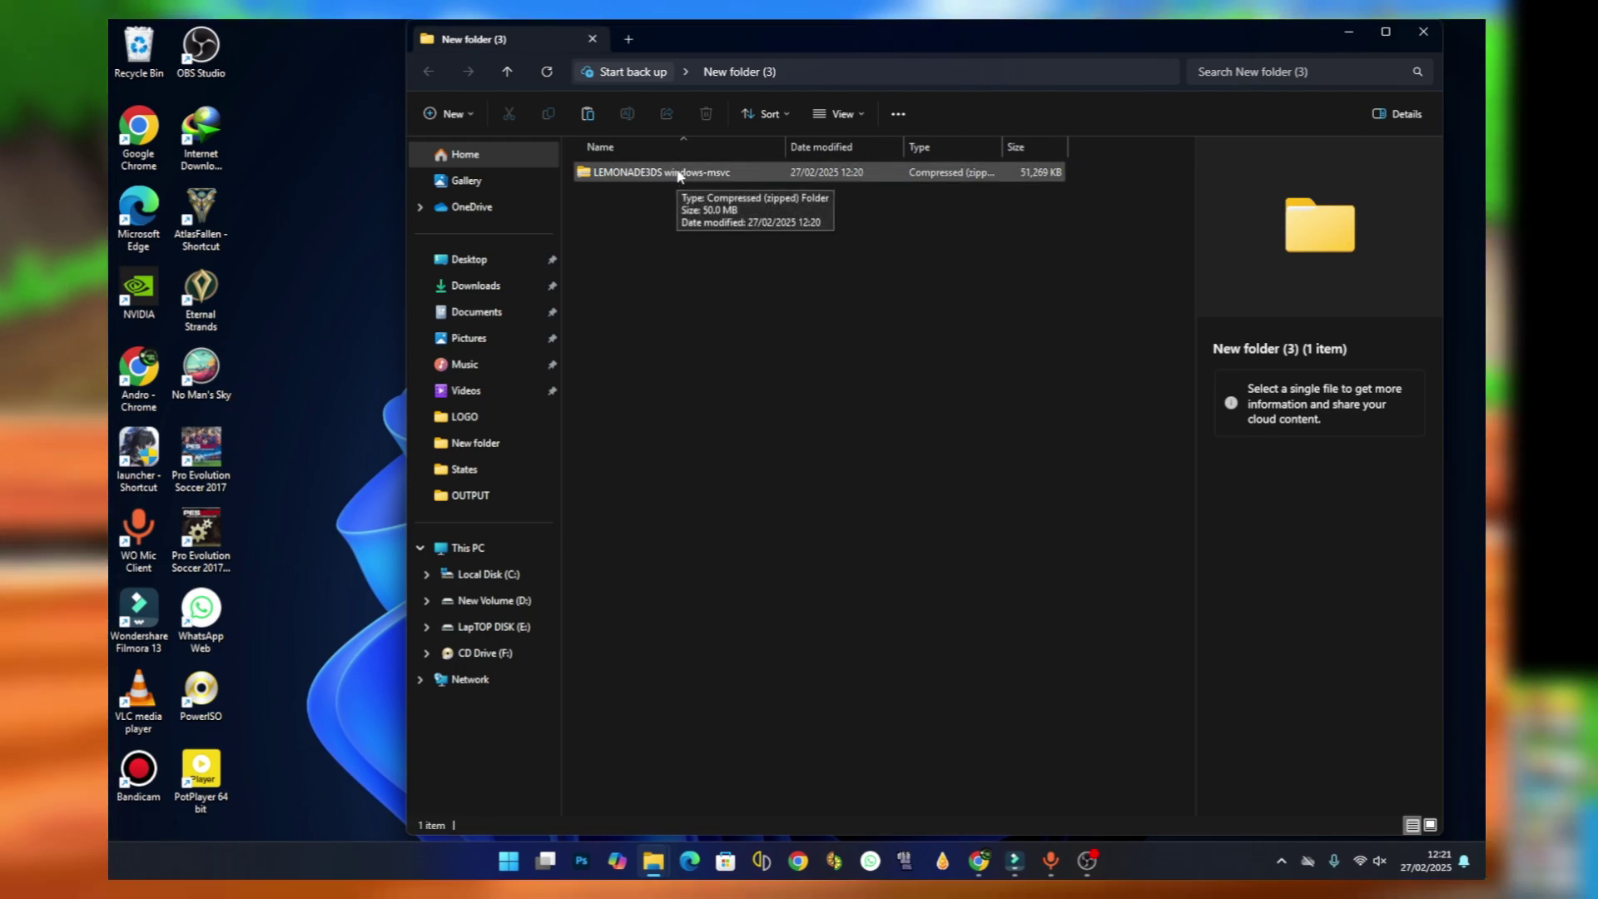
# - Extract the LEMONADE3DS windows-msvc archive with WinRAR into a folder of the same name
pyautogui.rightClick(675, 173)
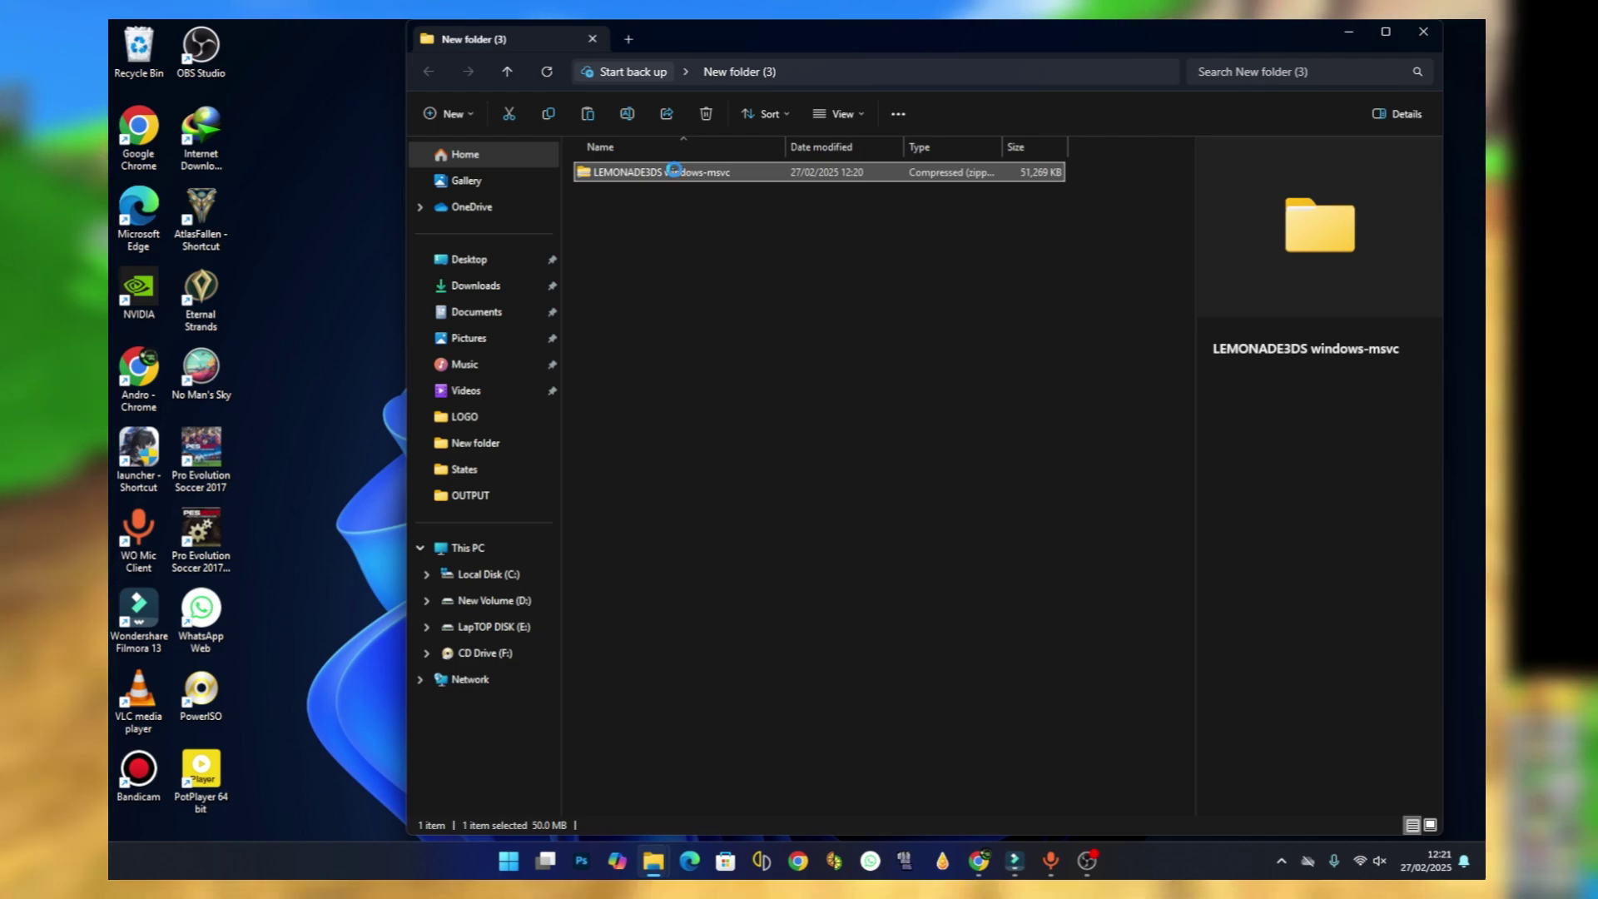
pyautogui.moveTo(759, 531)
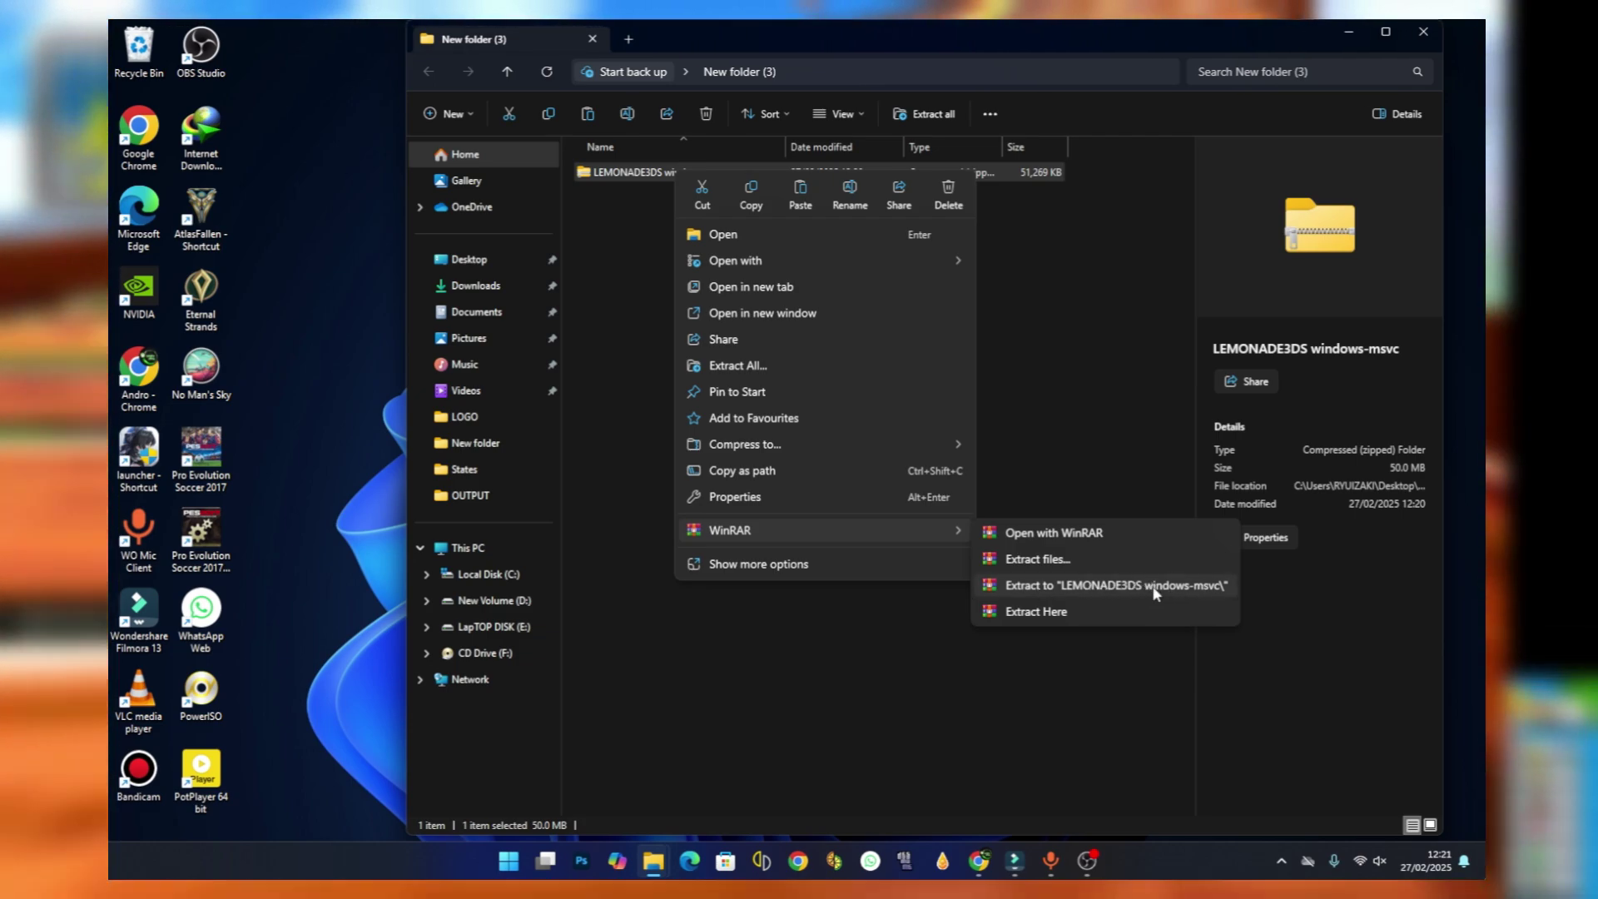
pyautogui.click(1145, 586)
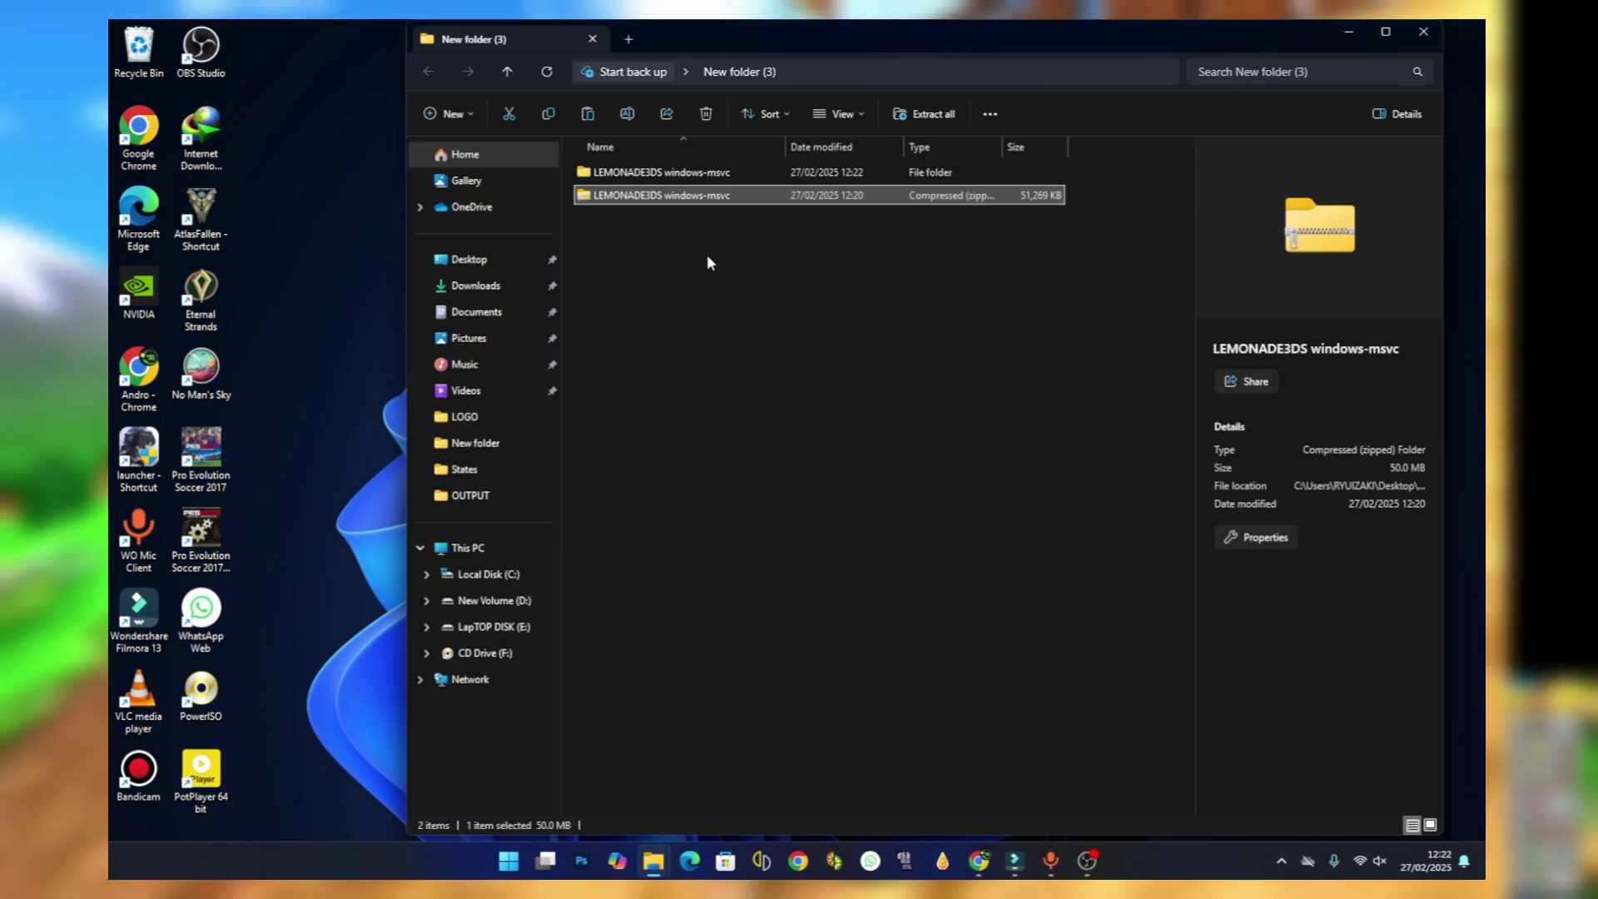
# - Extract the lemonade-windows-msvc-20240330-fde2774 zip inside the extracted LEMONADE3DS windows-msvc folder into its own folder
pyautogui.click(707, 253)
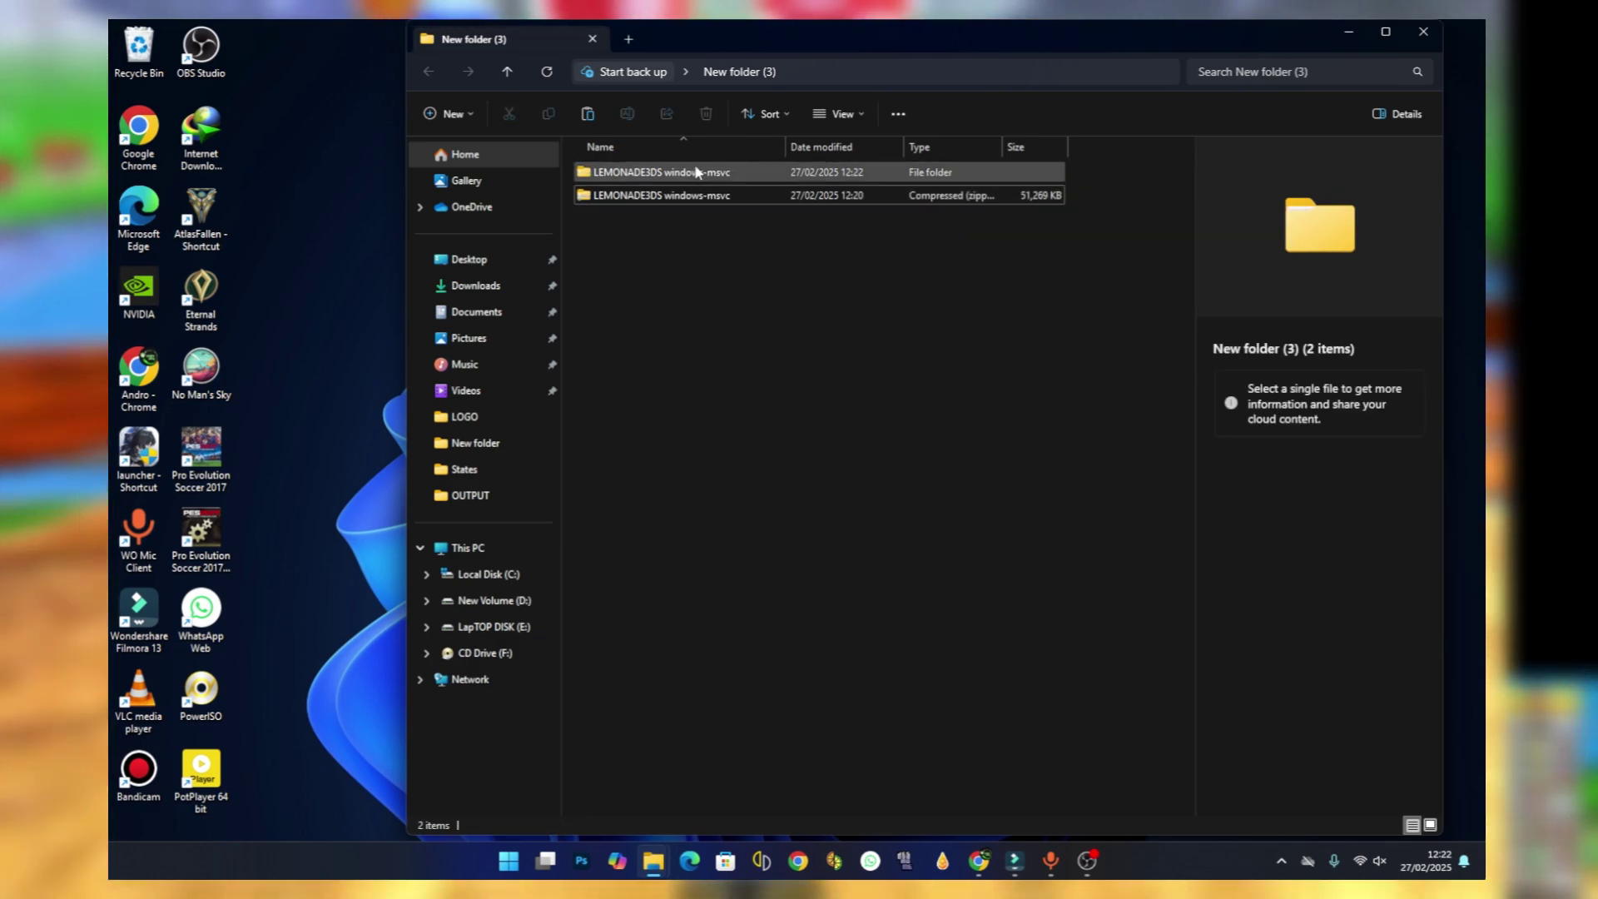
pyautogui.doubleClick(696, 171)
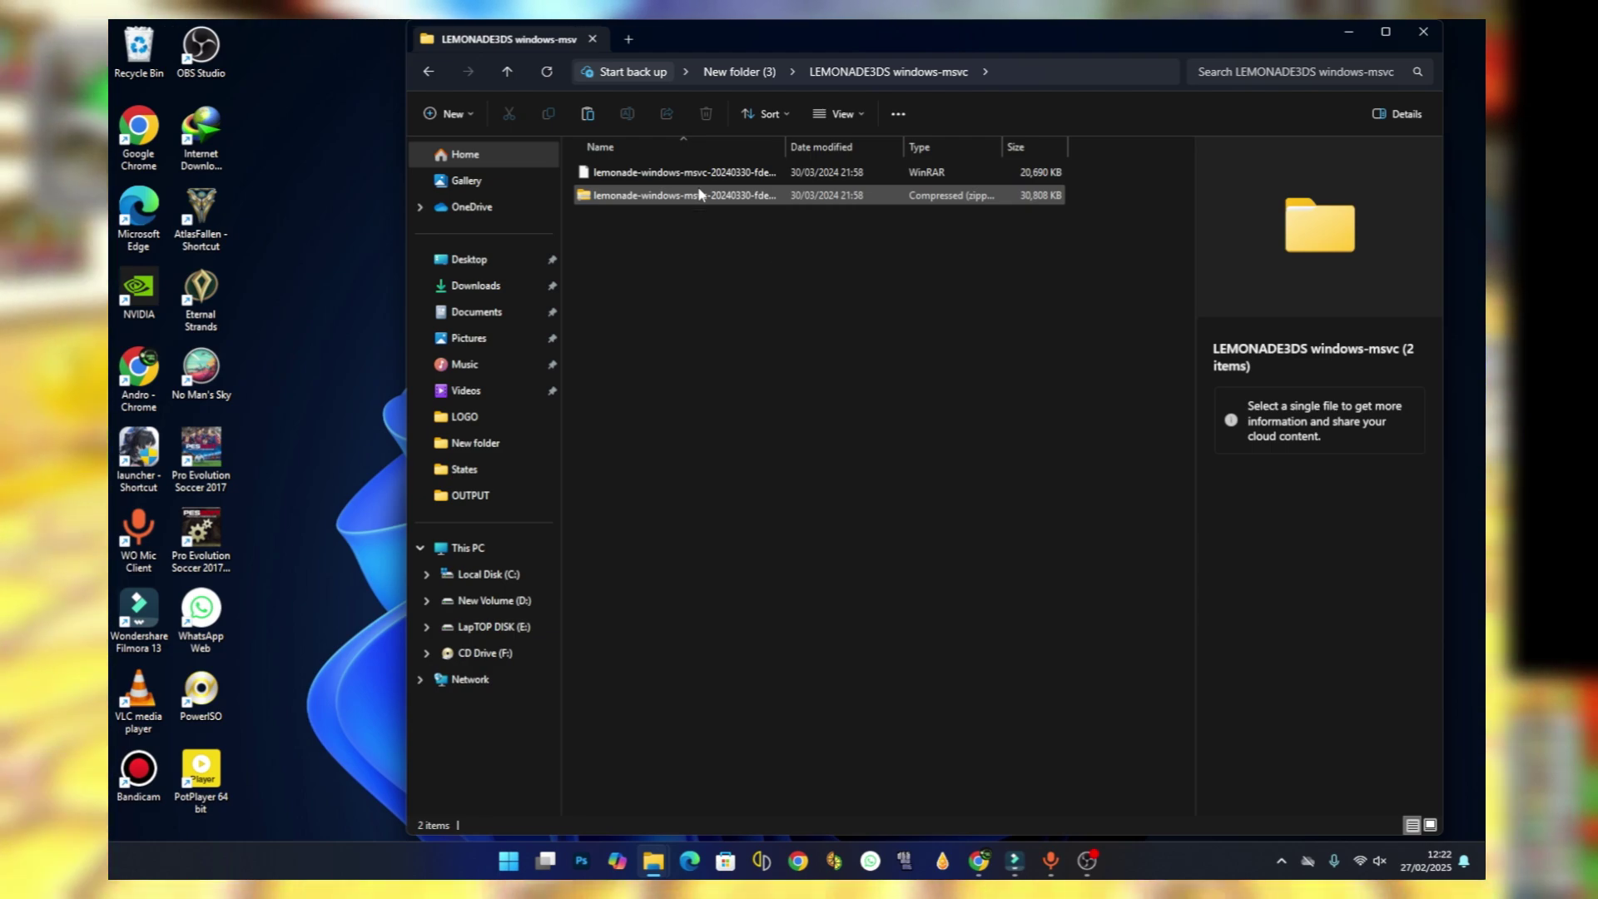
pyautogui.click(699, 195)
pyautogui.rightClick(698, 195)
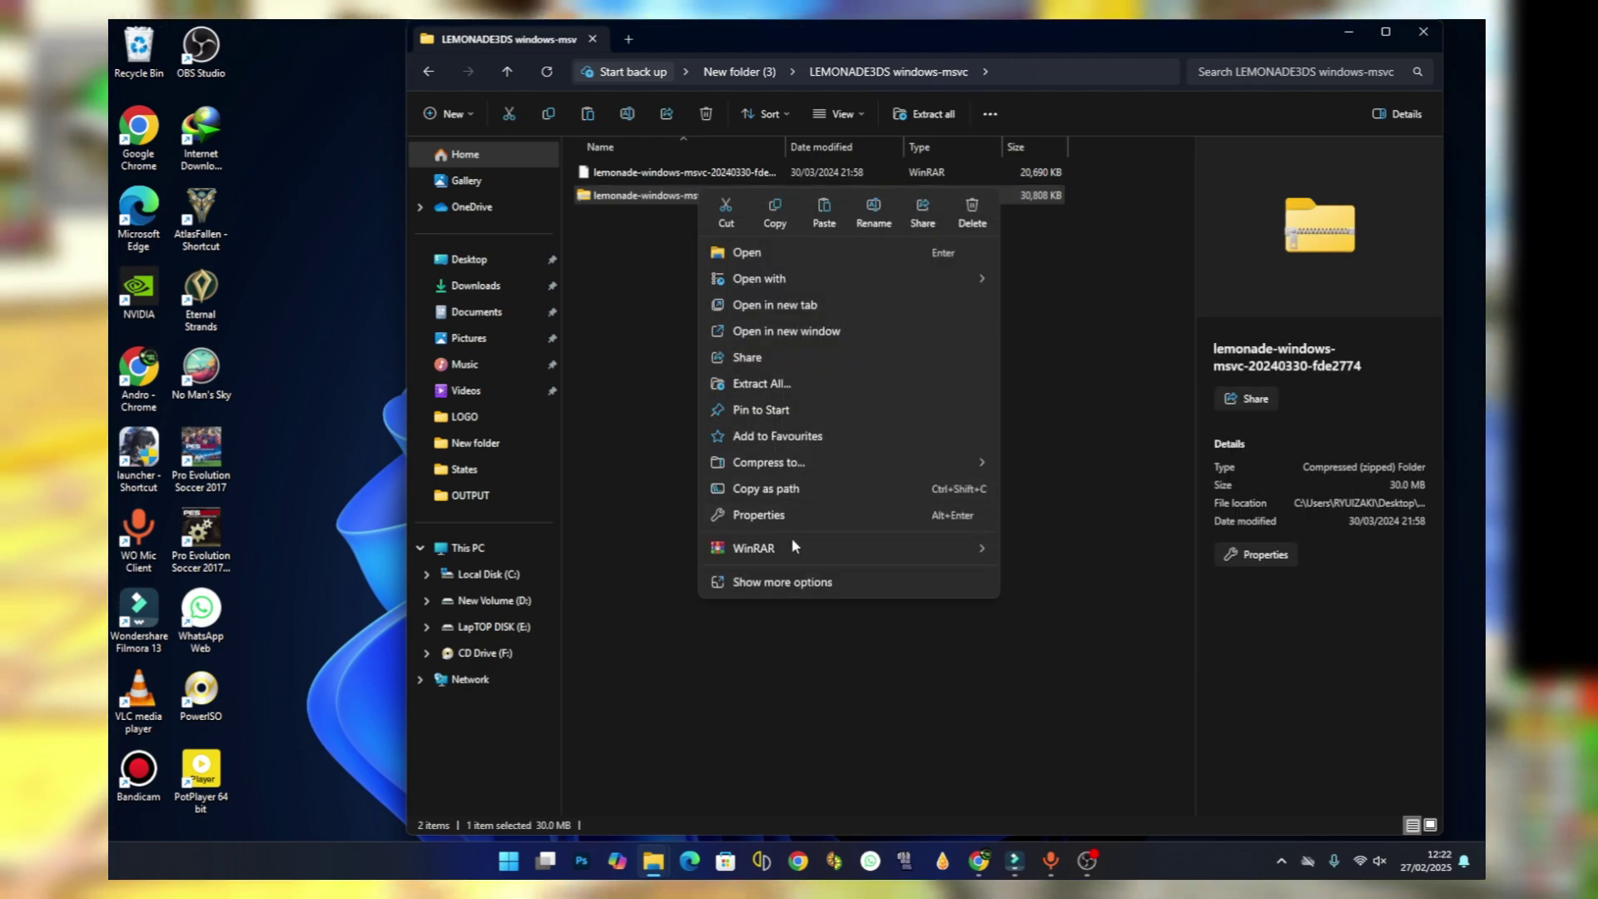
pyautogui.moveTo(911, 549)
pyautogui.click(1017, 602)
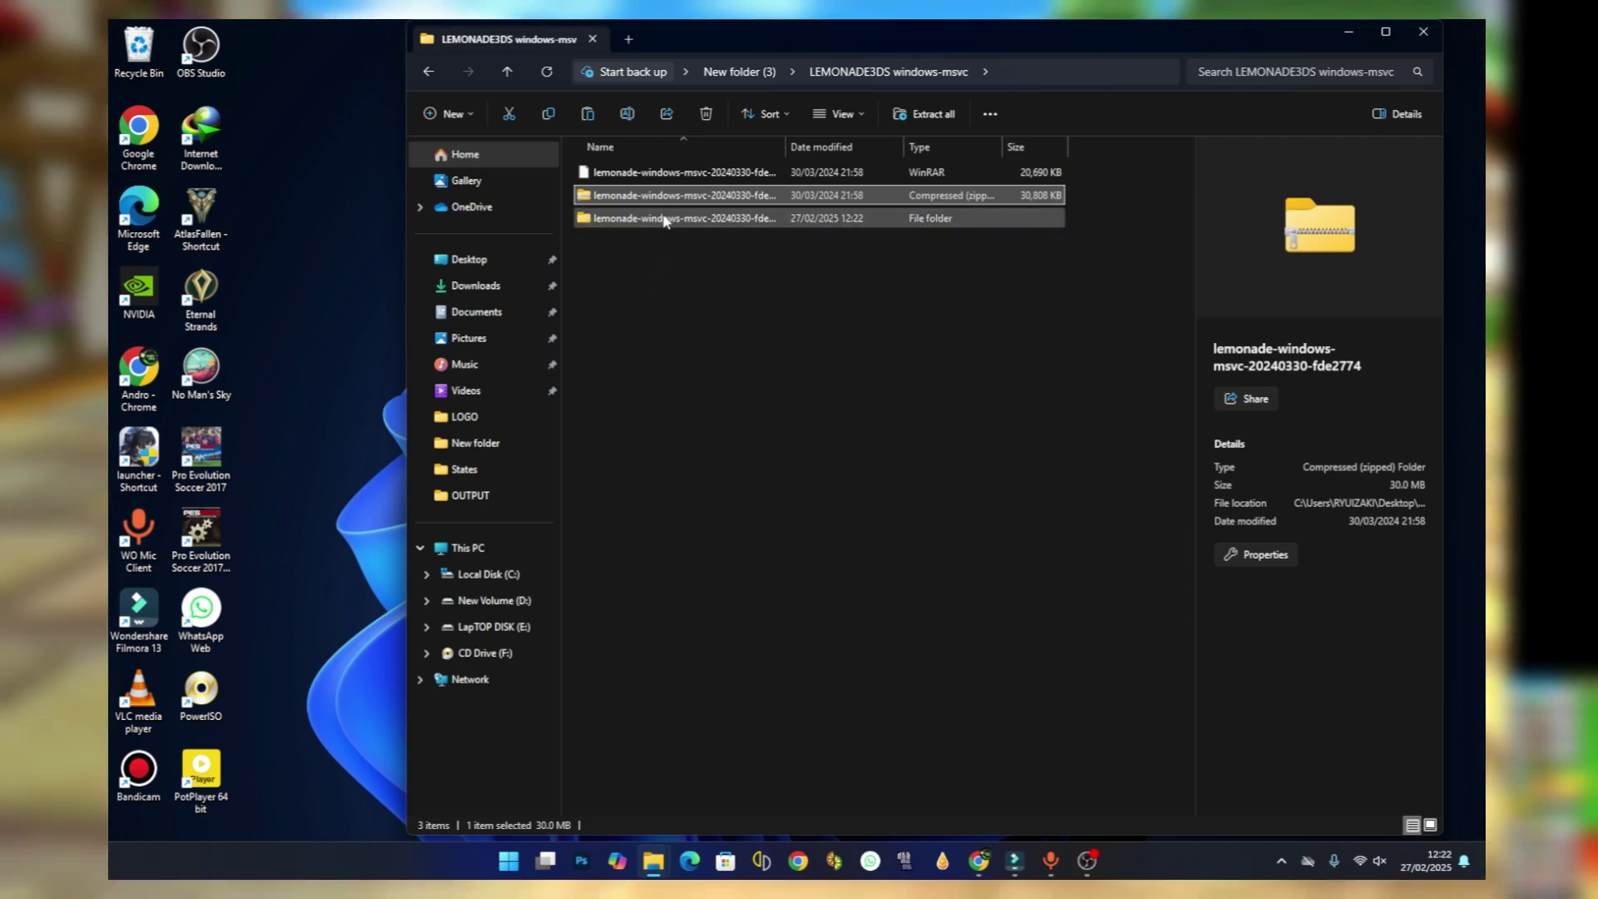
# - Launch lemonade-qt from the innermost extracted lemonade-windows-msvc-20240330-fde2774 folder and decline sharing usage data
pyautogui.doubleClick(664, 220)
pyautogui.click(660, 174)
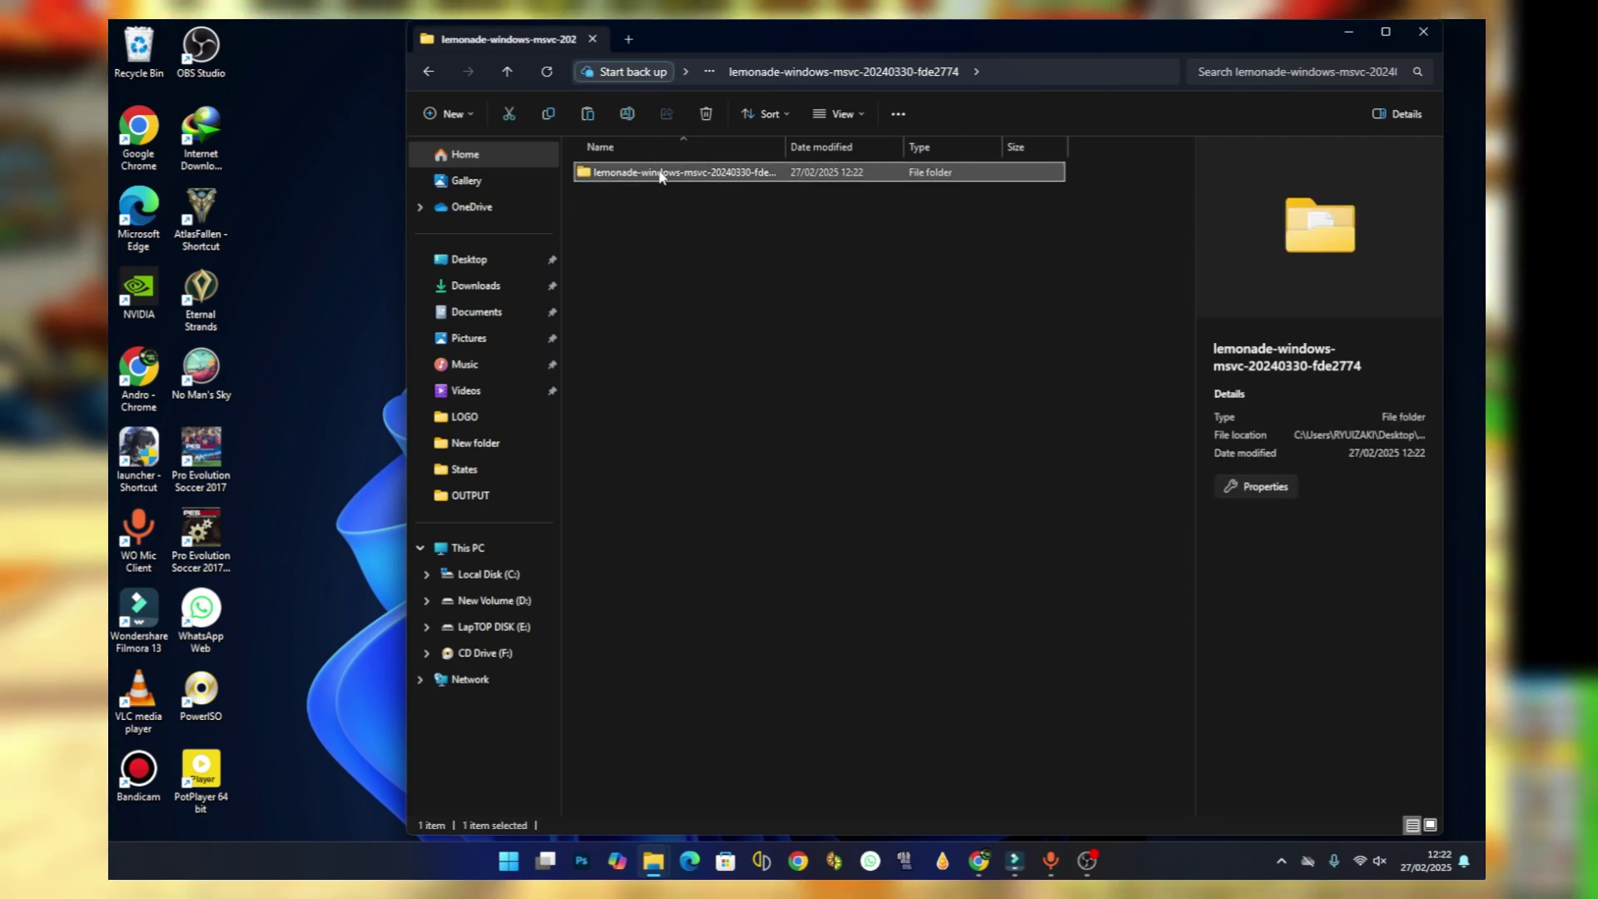
pyautogui.doubleClick(660, 172)
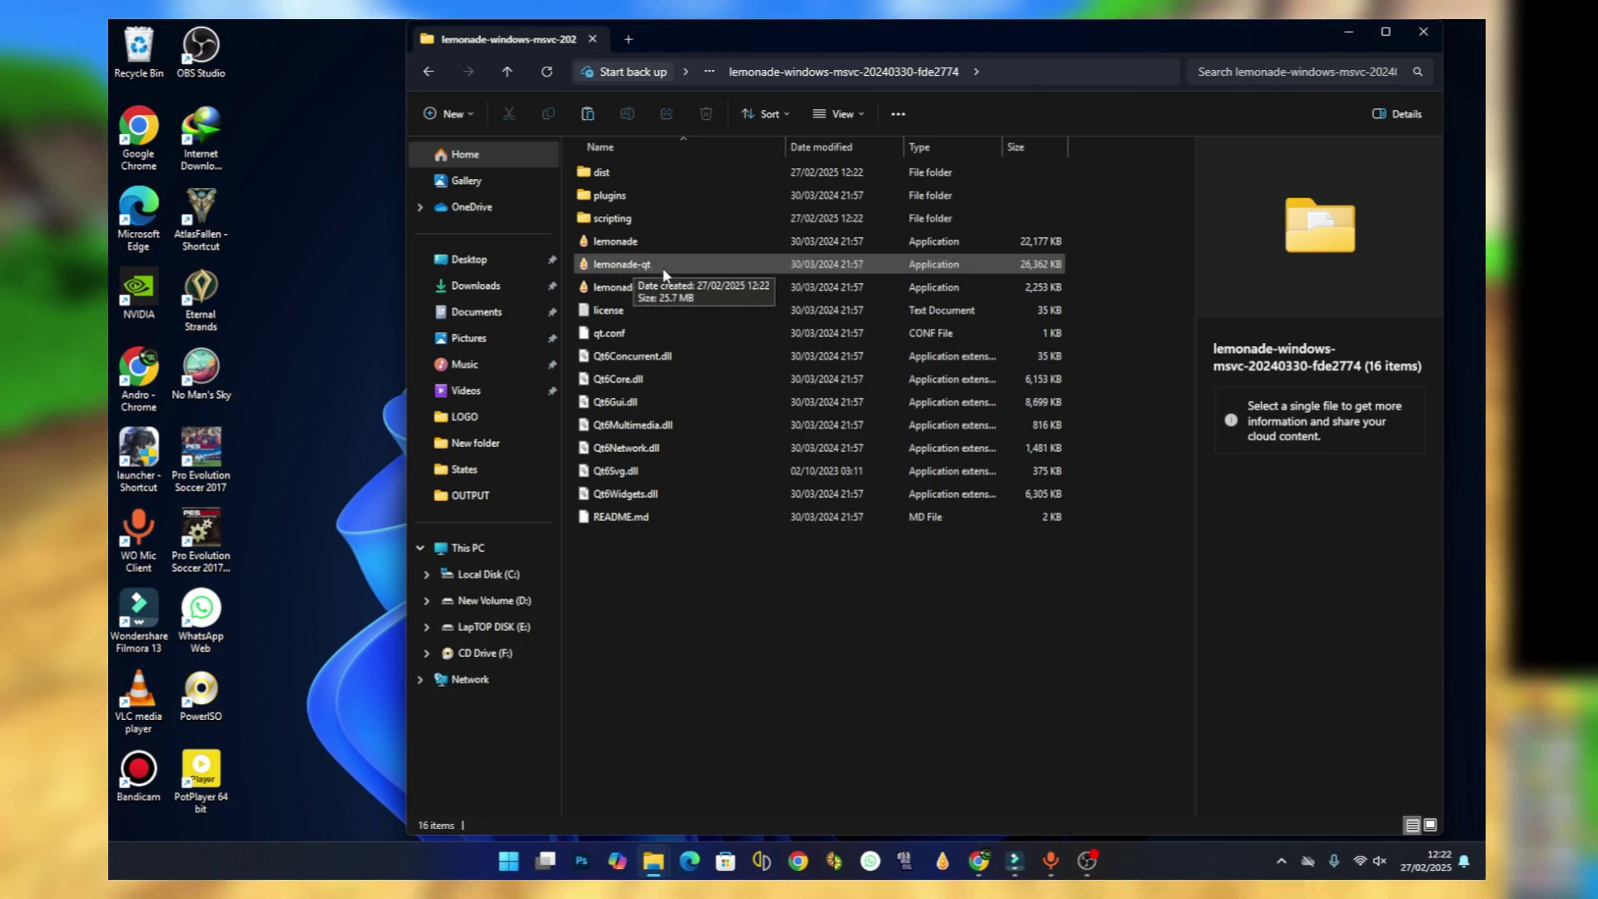
pyautogui.doubleClick(662, 266)
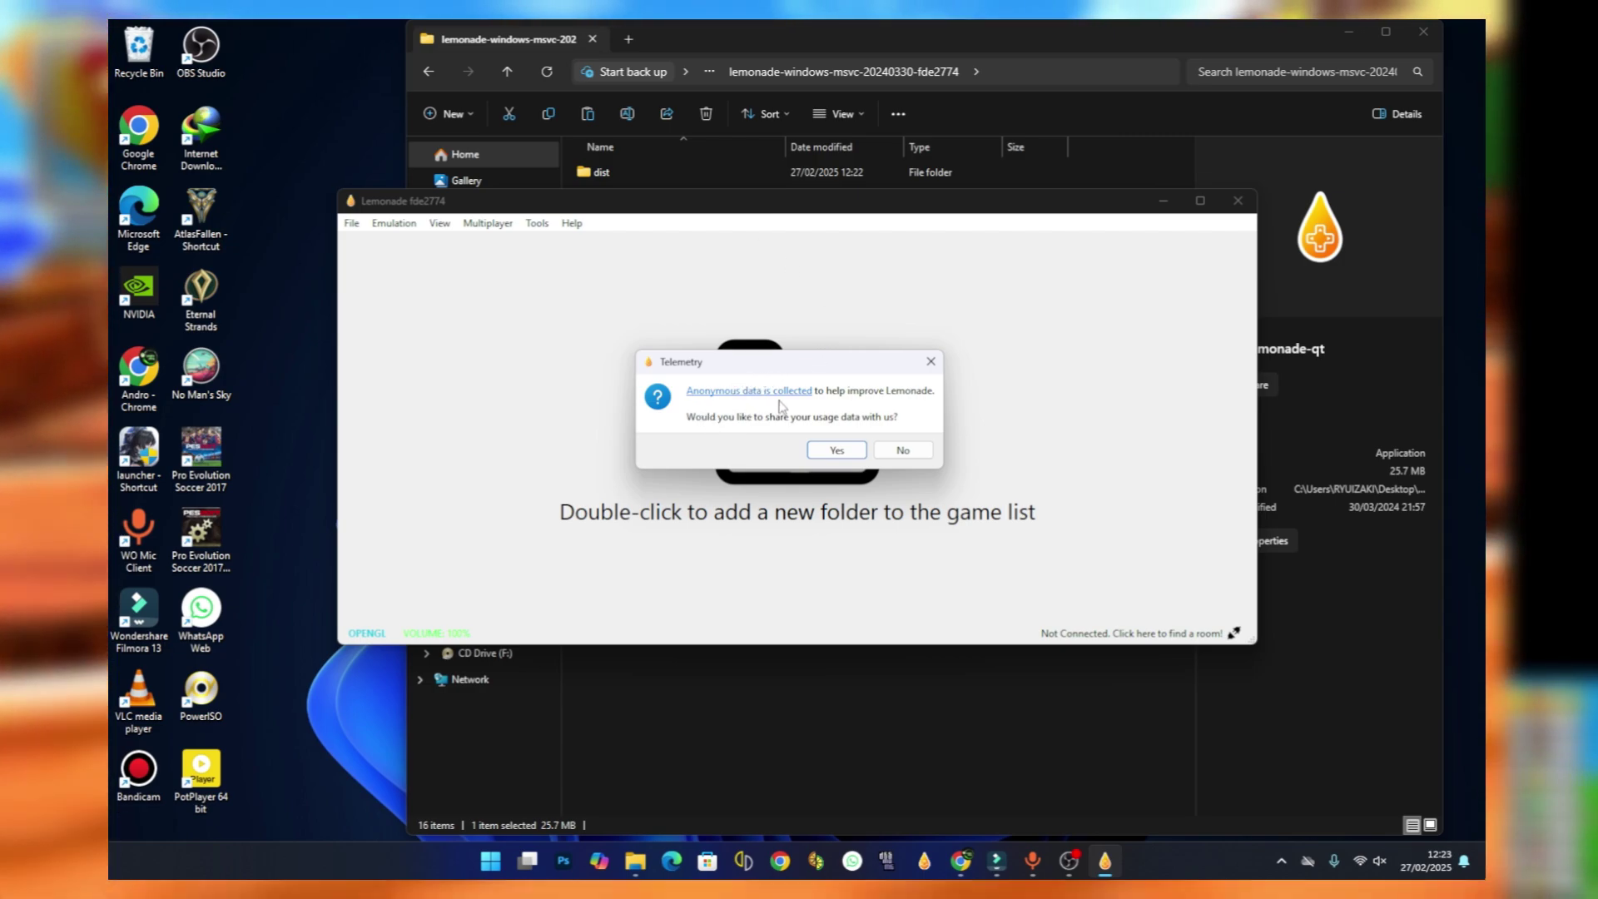
pyautogui.click(902, 450)
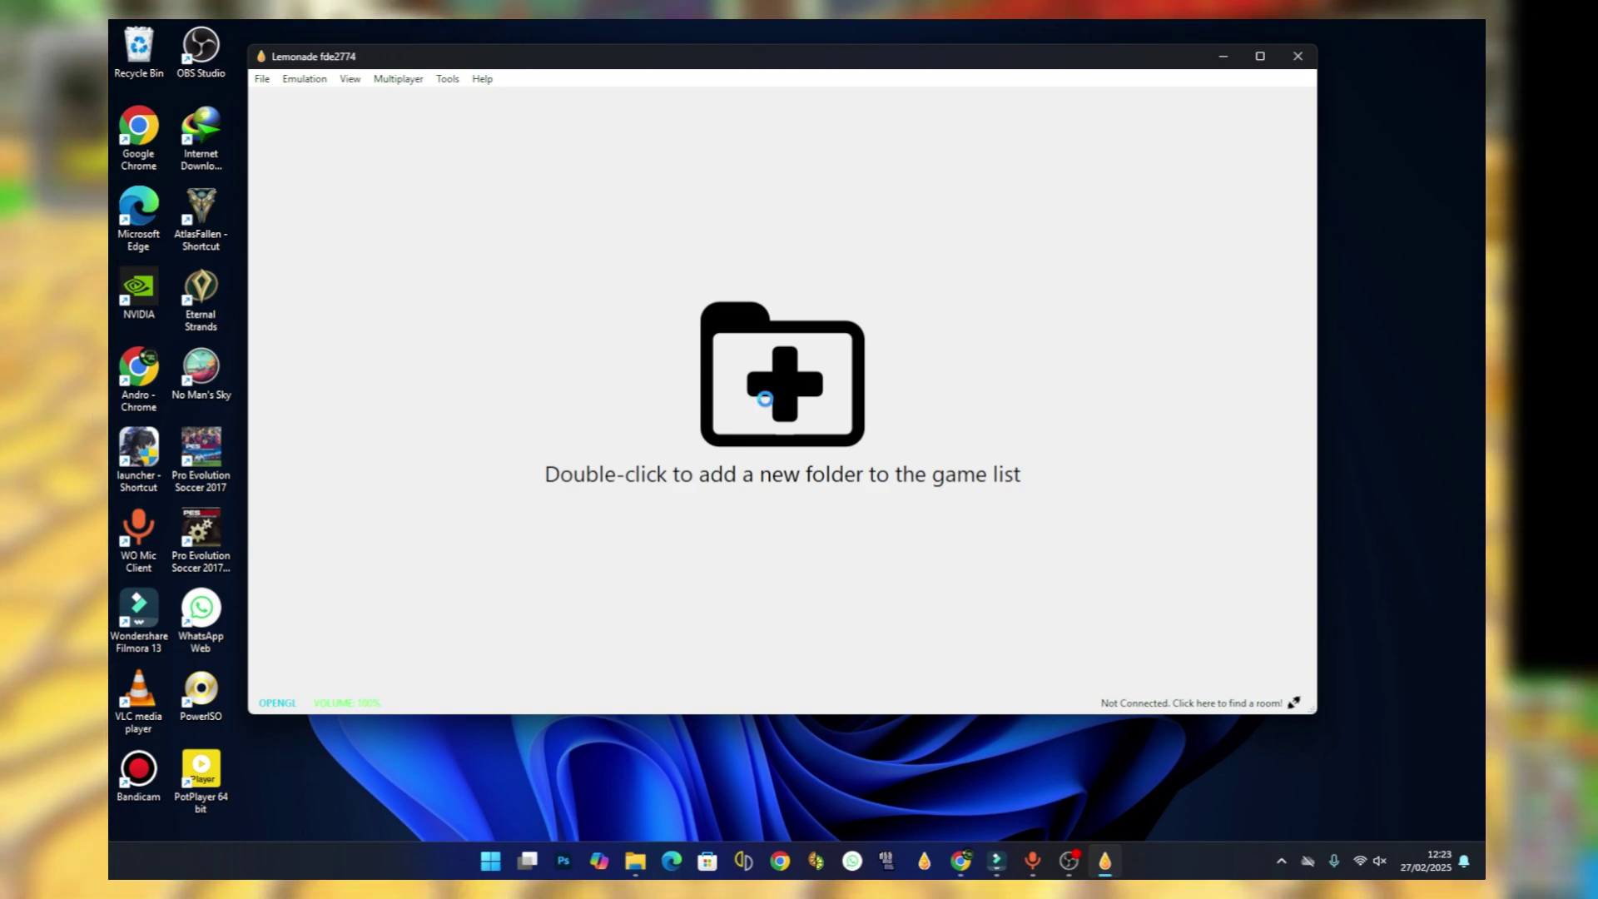
# - Add E:/CITRA/ROM to the game list as a game directory and include its subfolders in the scan
pyautogui.scroll(-3, 321, 356)
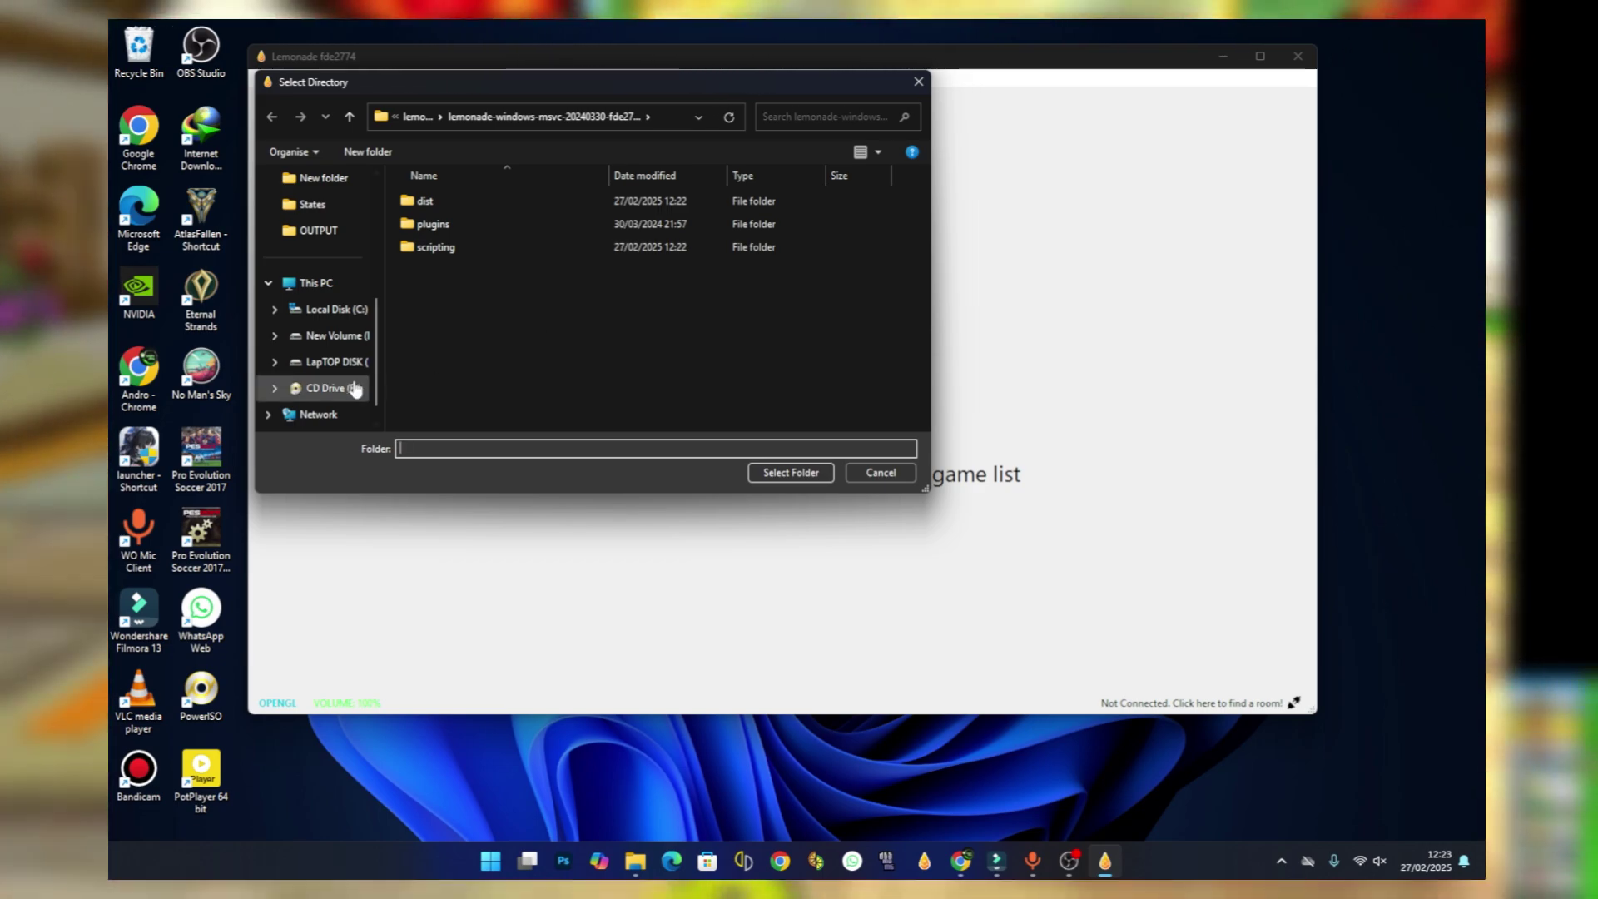
pyautogui.click(347, 367)
pyautogui.scroll(-1, 482, 333)
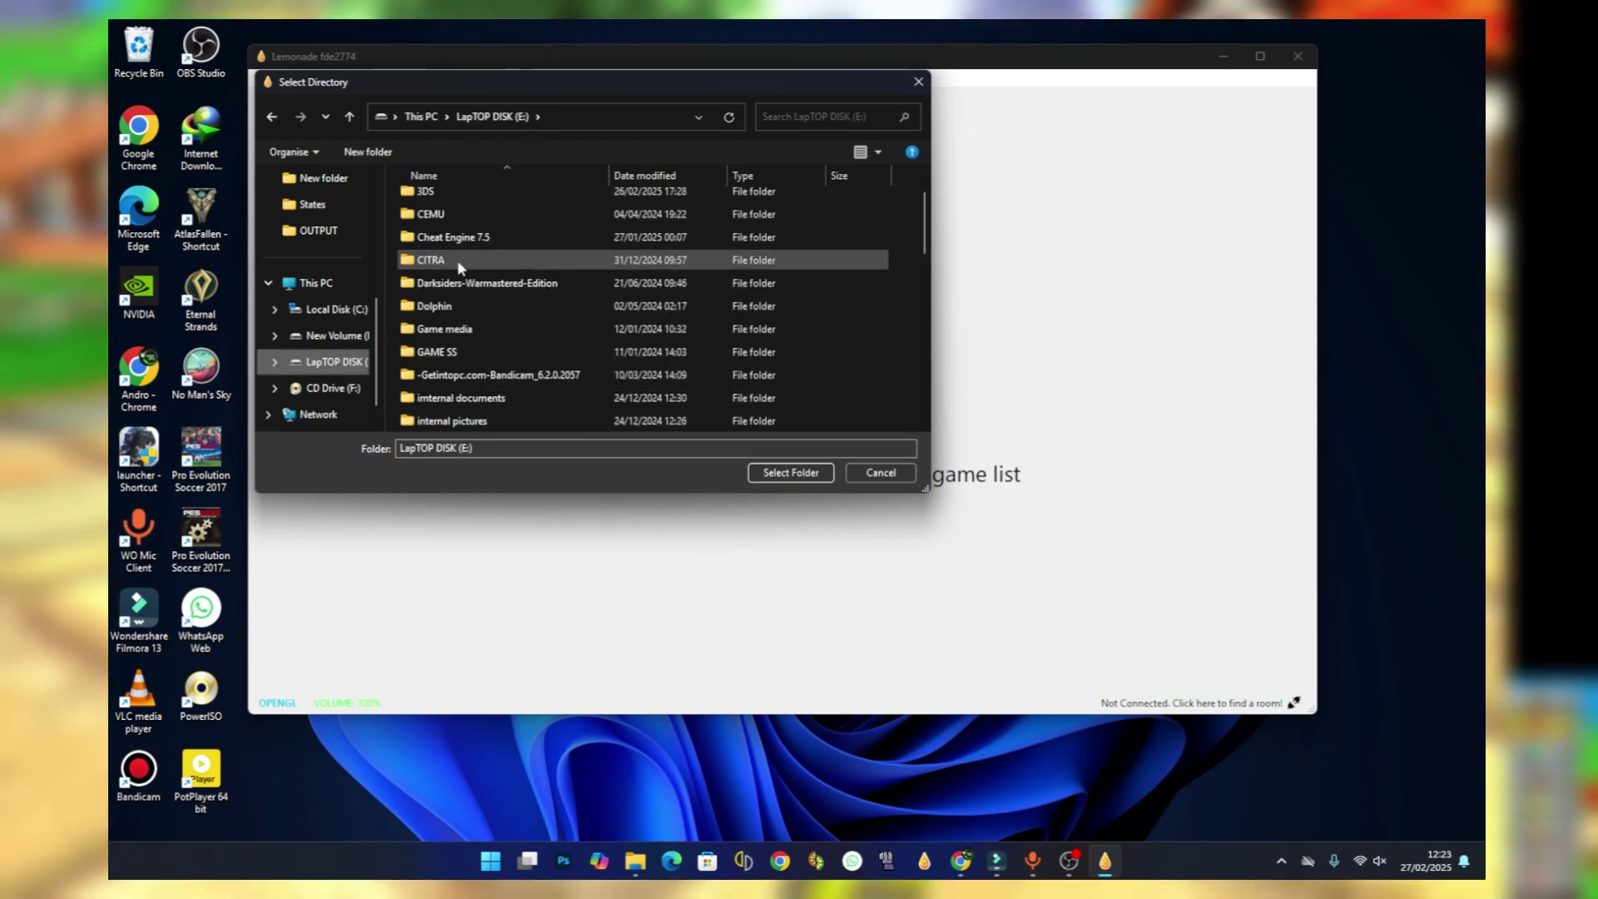
pyautogui.doubleClick(457, 260)
pyautogui.scroll(-3, 456, 374)
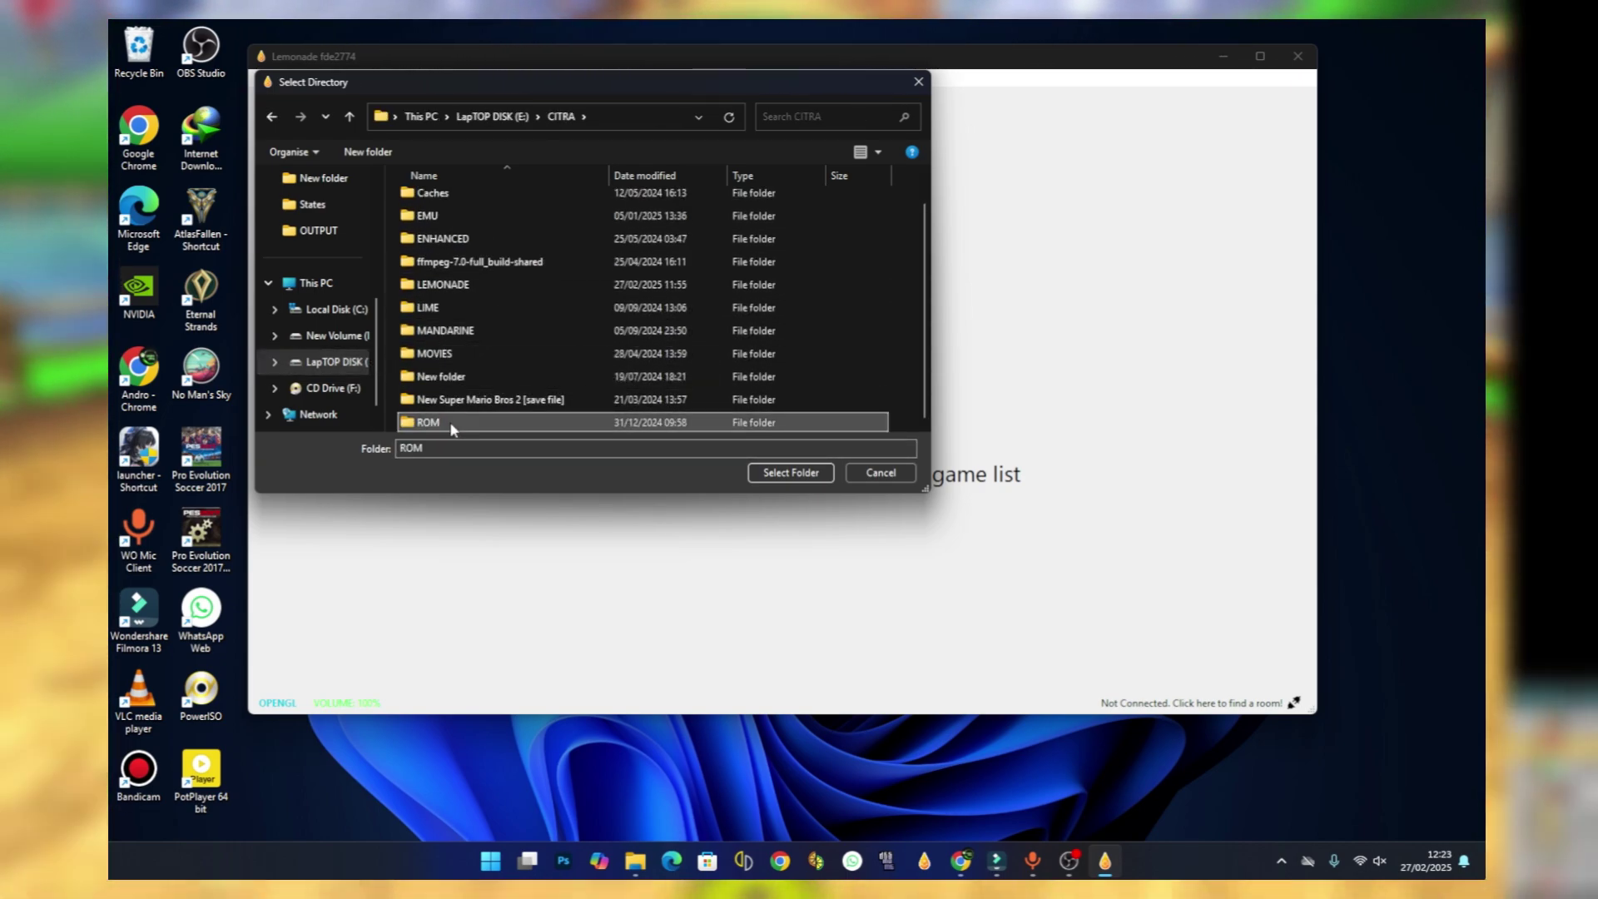
pyautogui.doubleClick(450, 422)
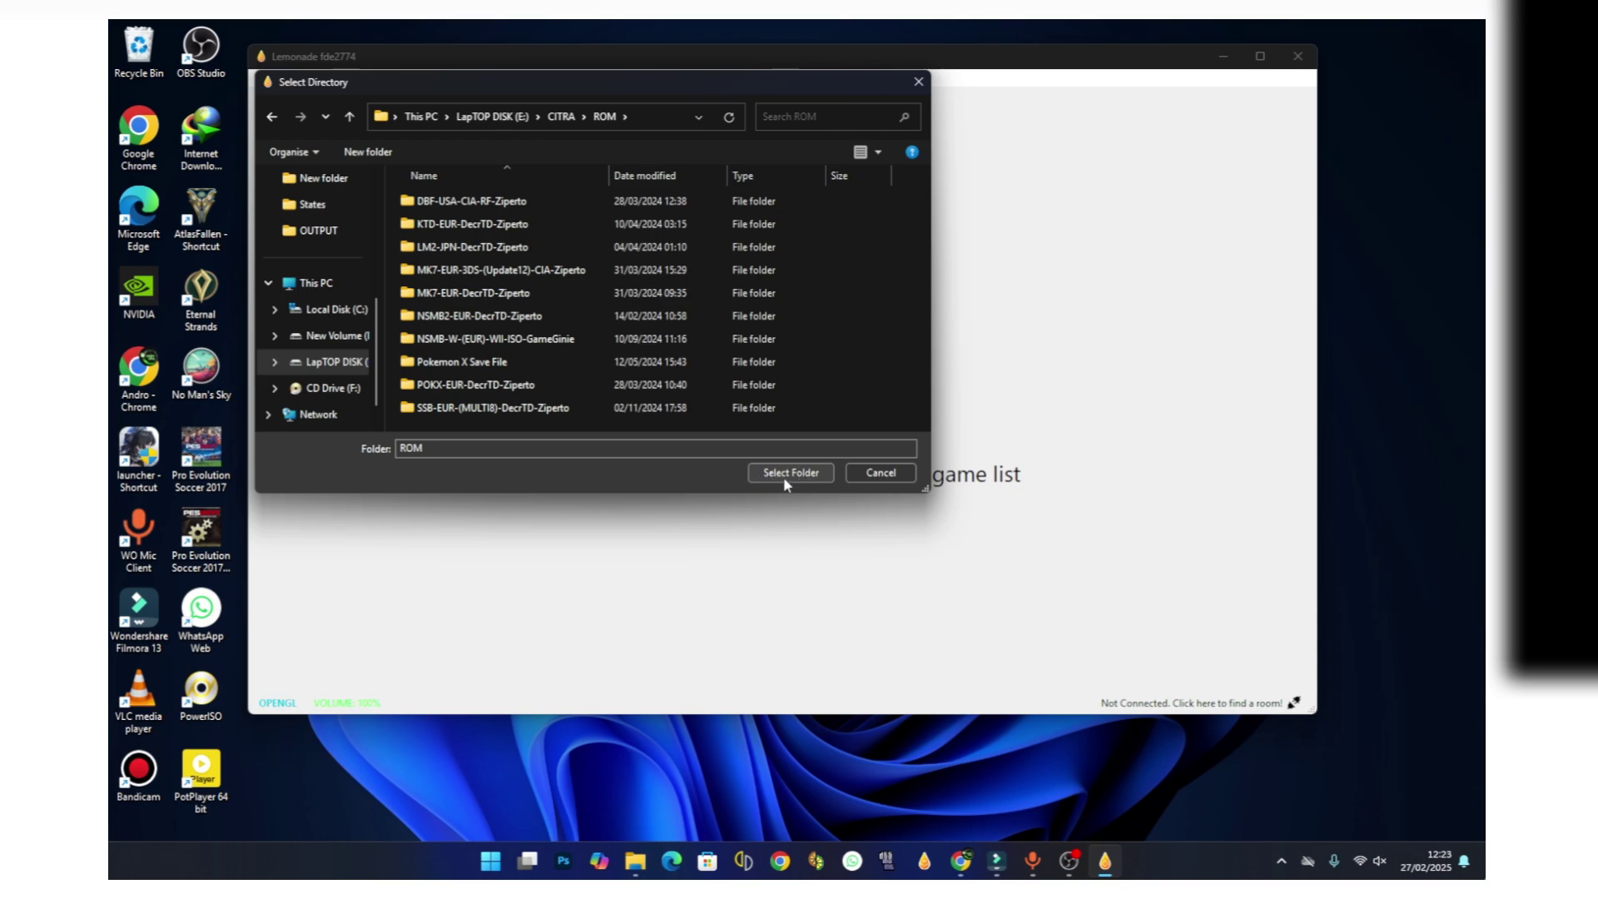
pyautogui.click(785, 474)
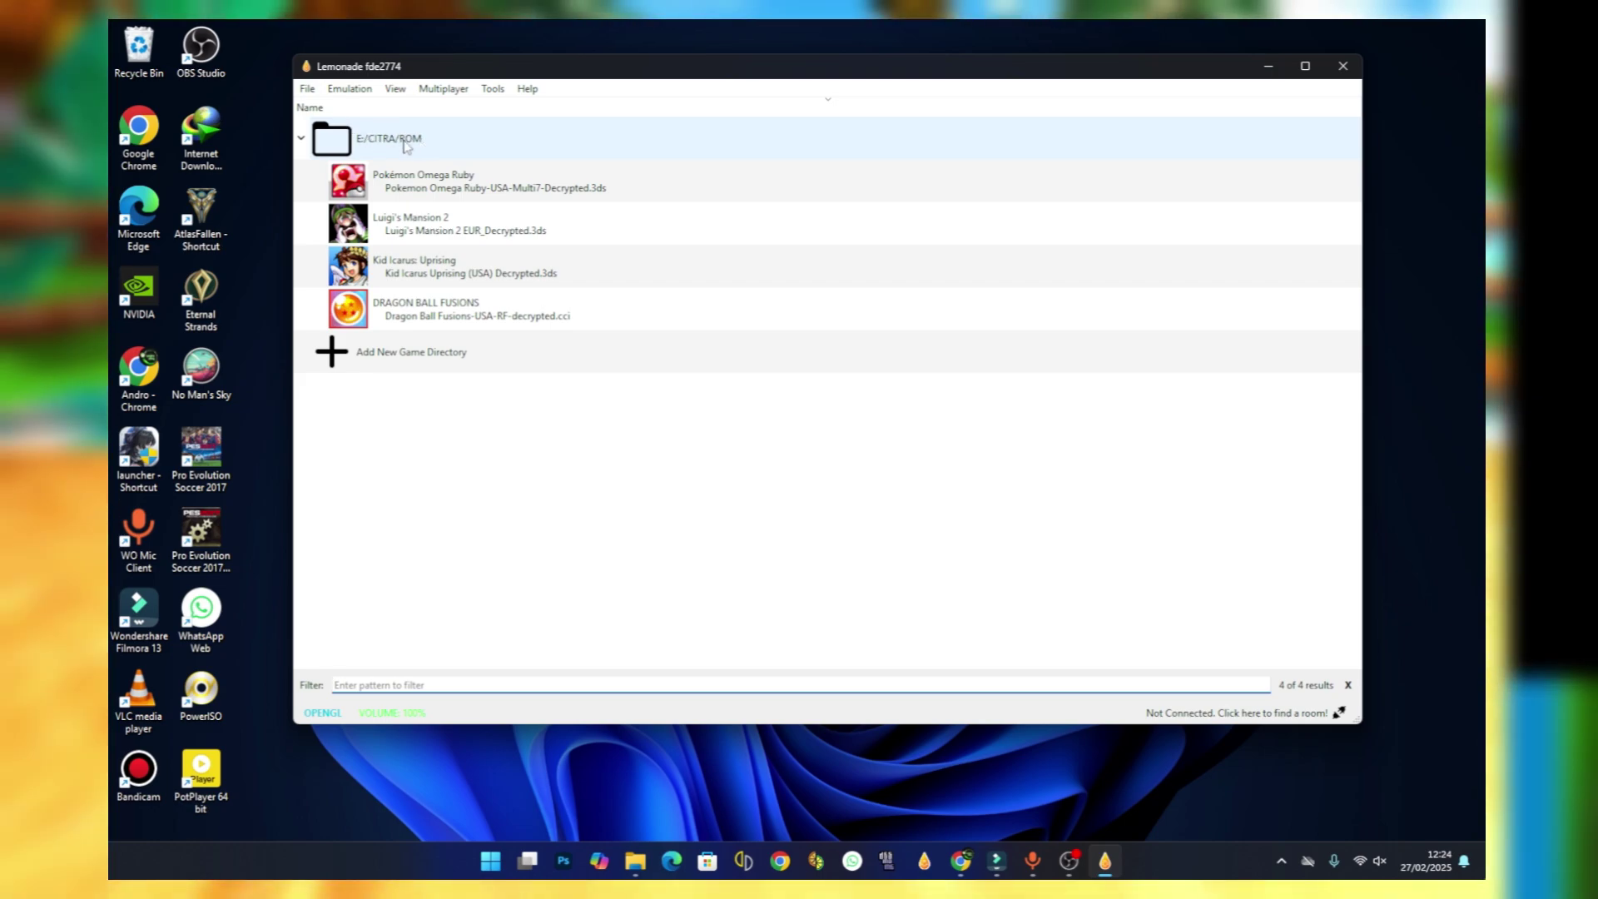
pyautogui.rightClick(406, 146)
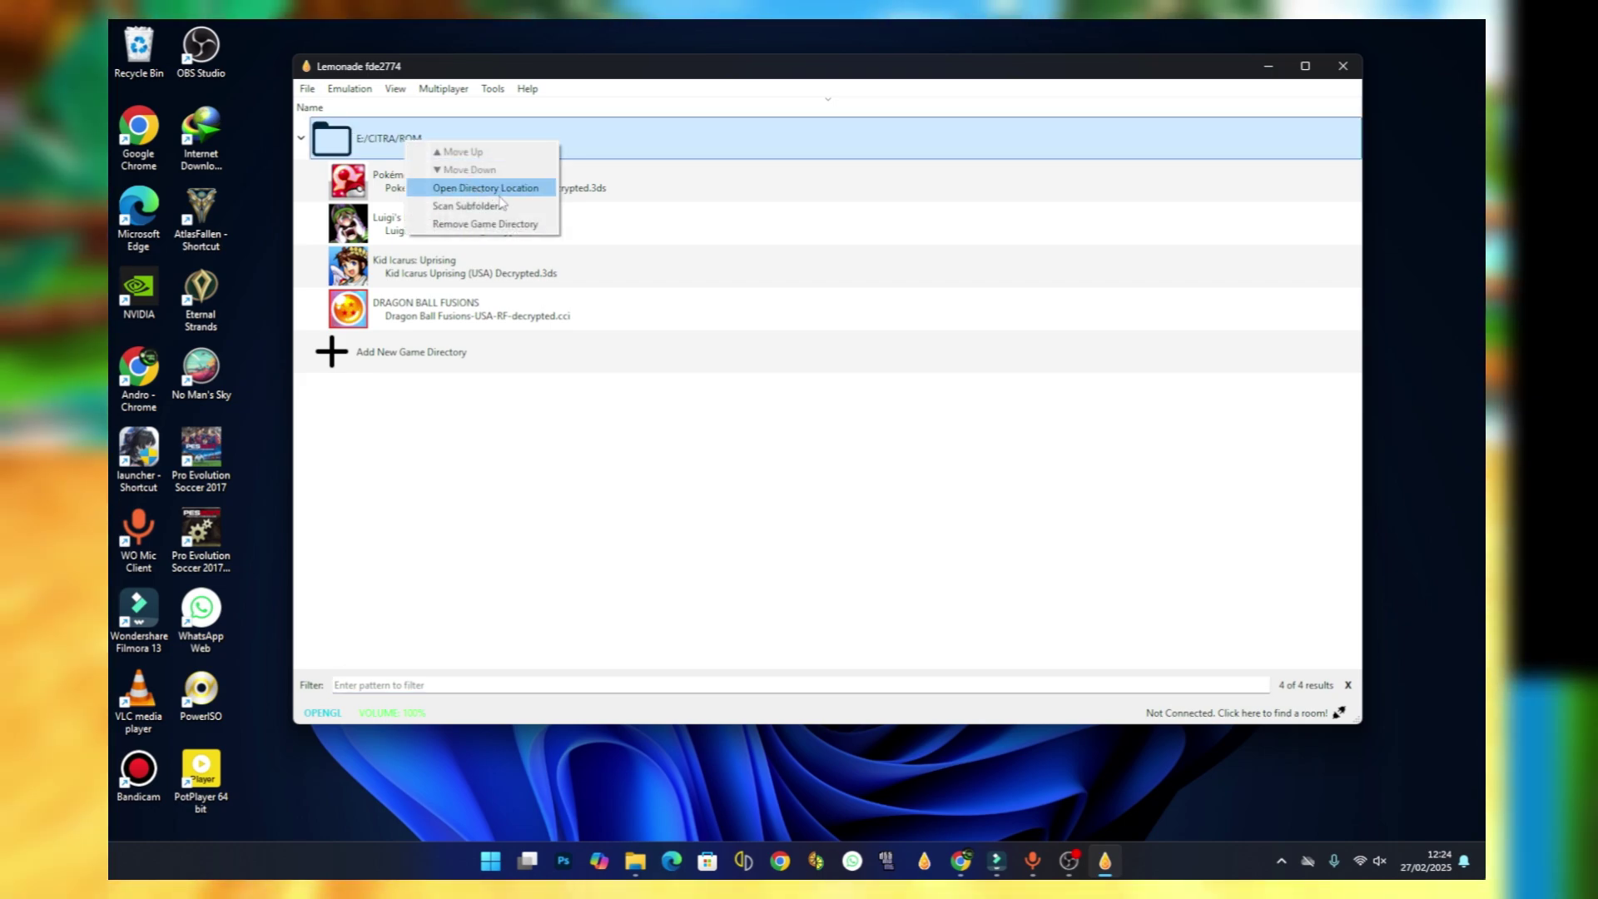
pyautogui.click(482, 213)
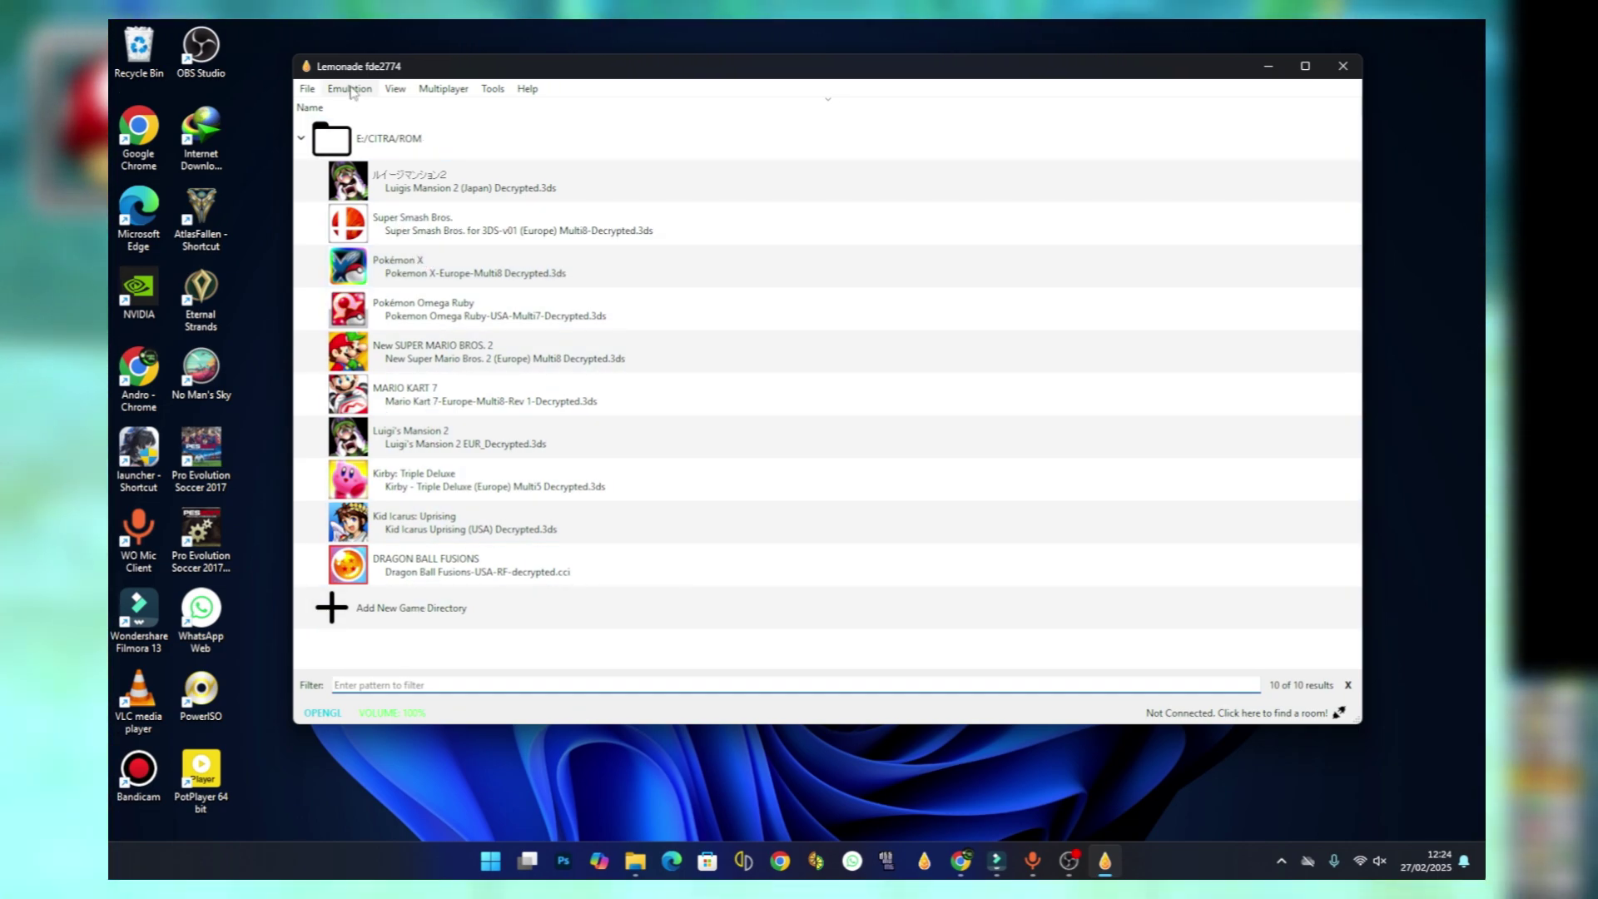
# - Set the interface theme to Midnight Blue Colorful in the emulator configuration and apply it
pyautogui.click(351, 92)
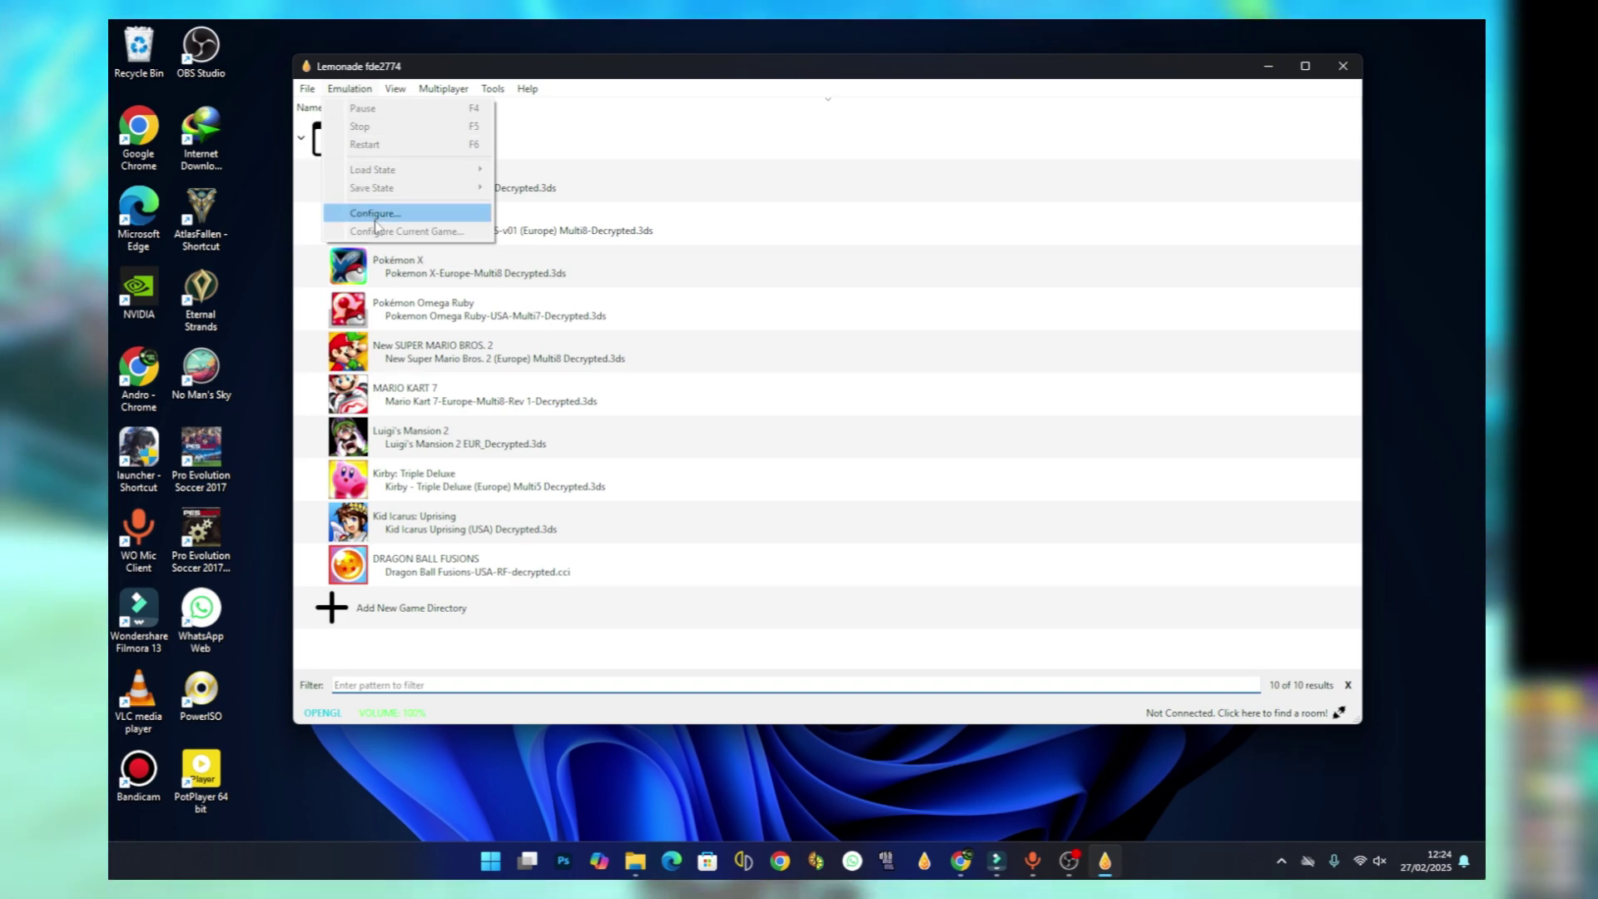
pyautogui.click(374, 216)
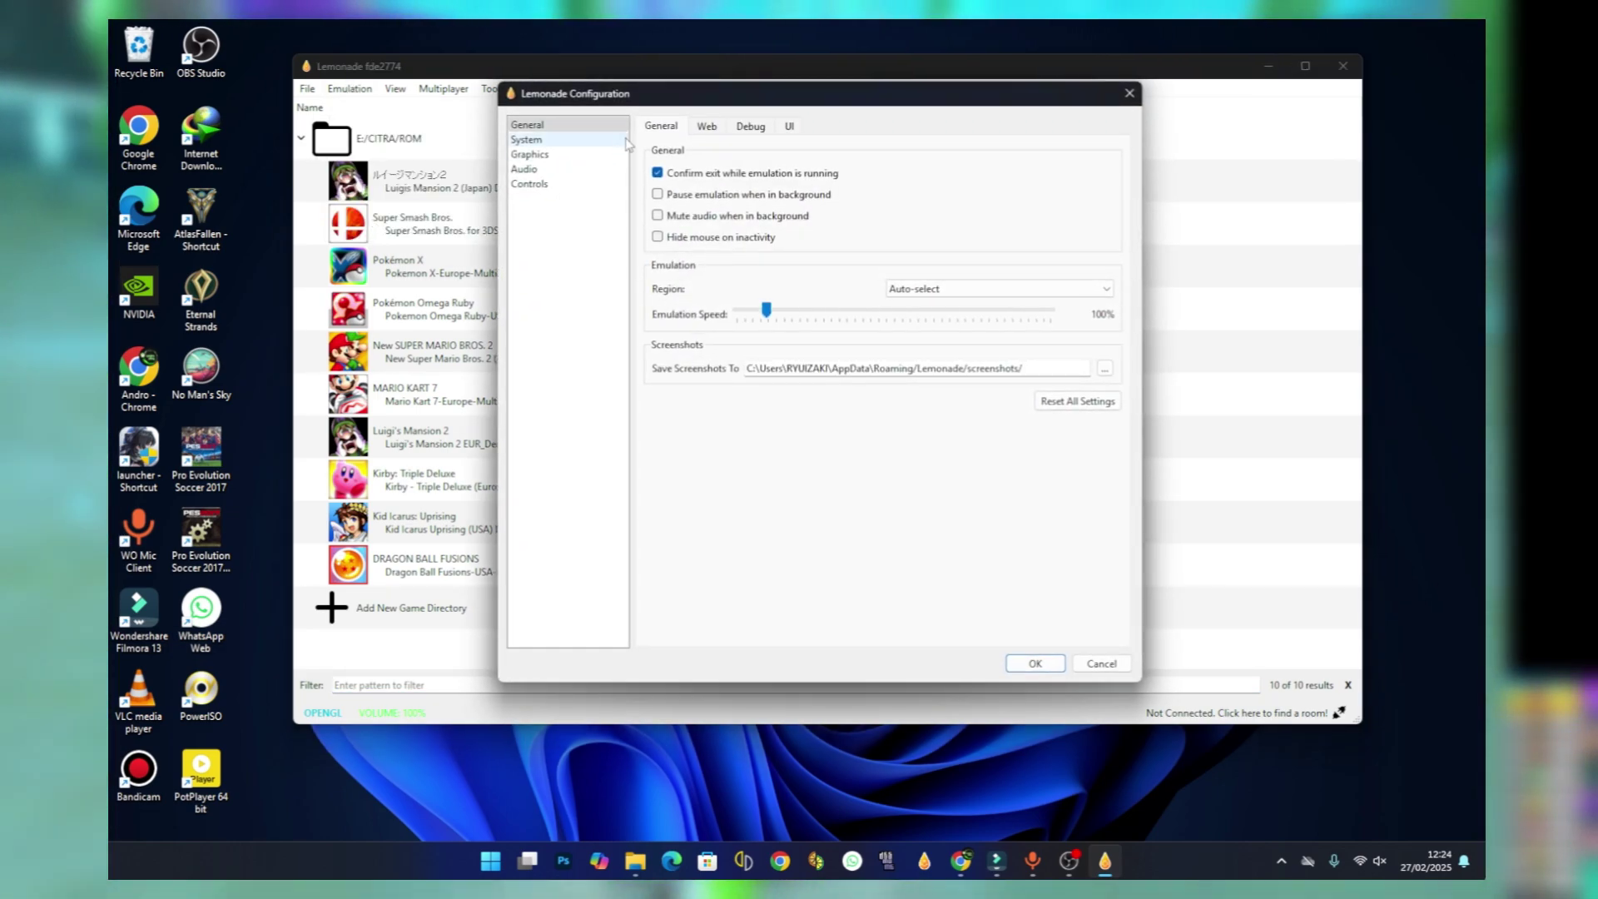
pyautogui.click(785, 129)
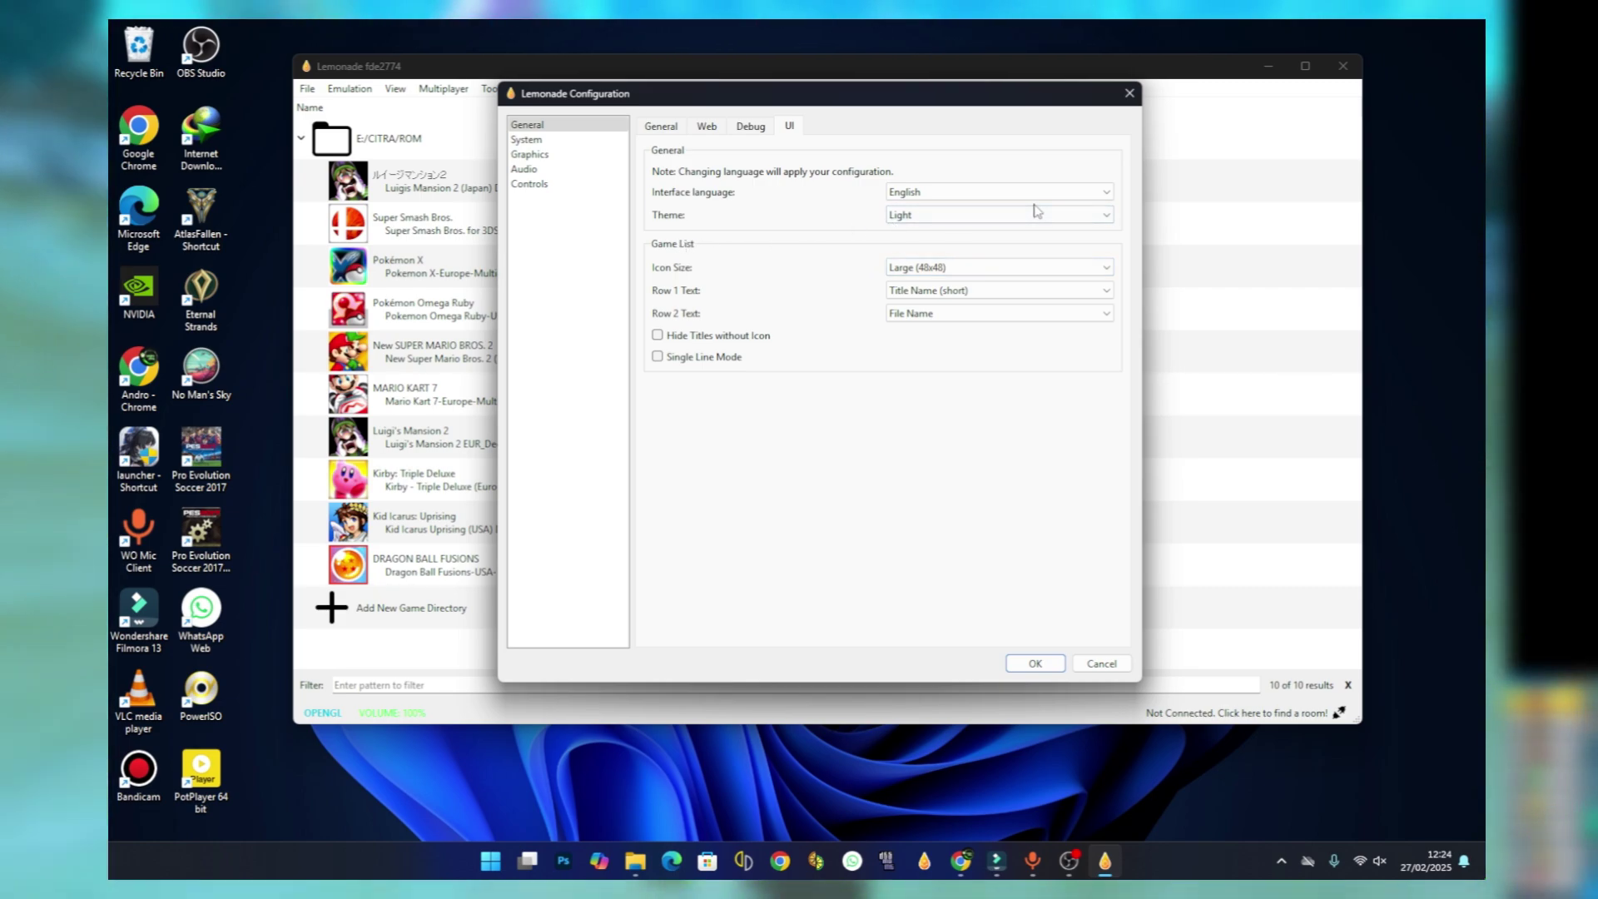
pyautogui.click(1039, 213)
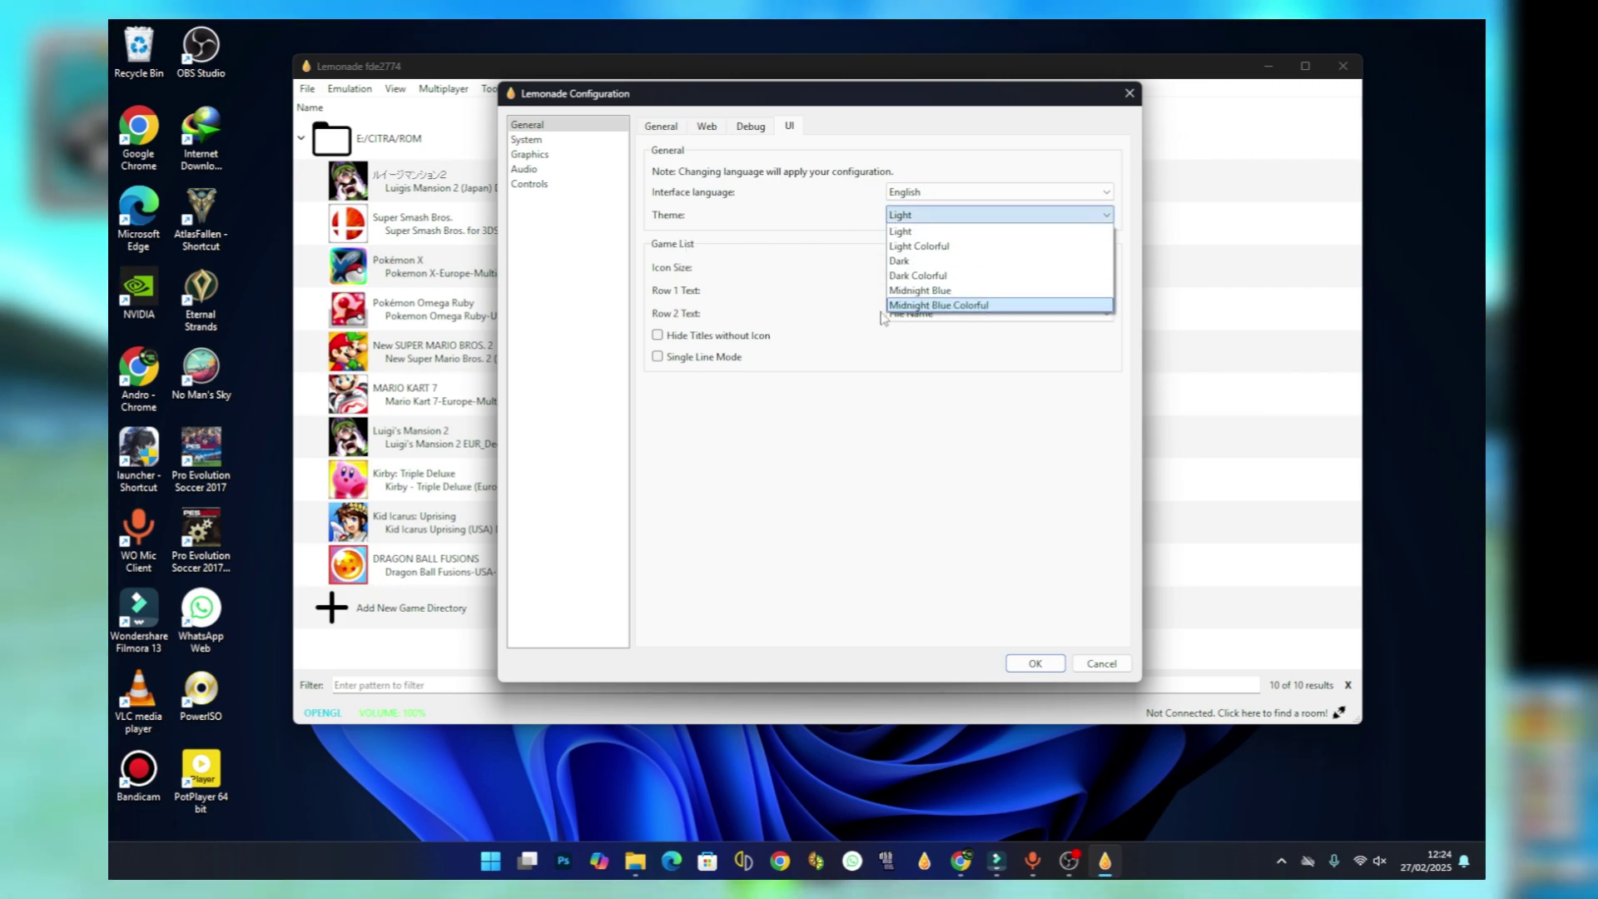
pyautogui.click(957, 306)
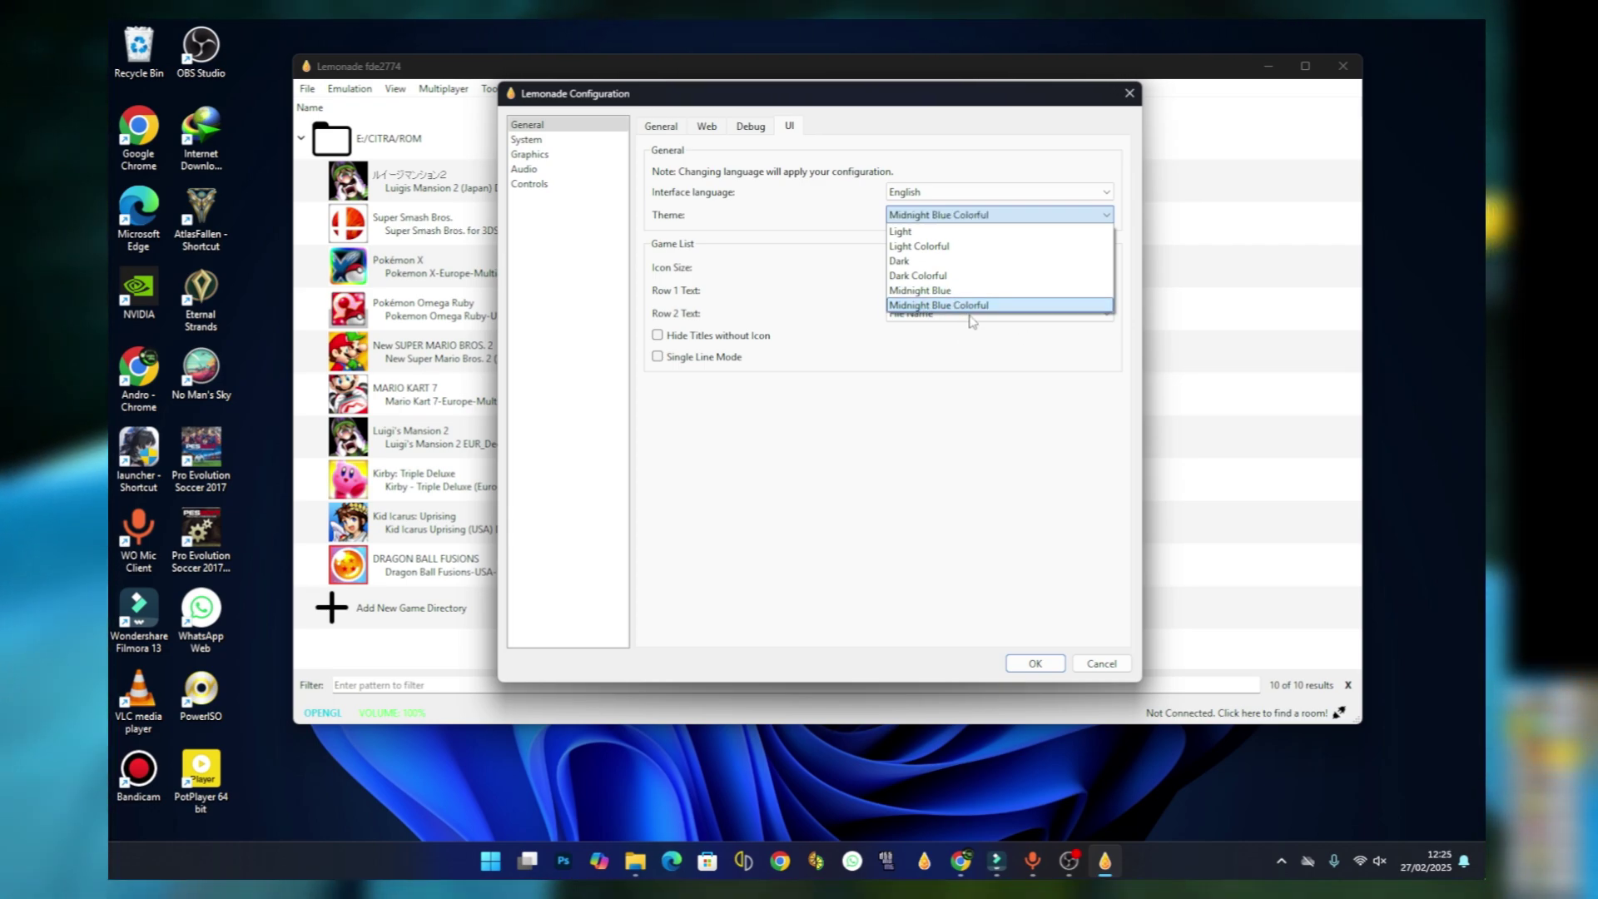
pyautogui.click(971, 306)
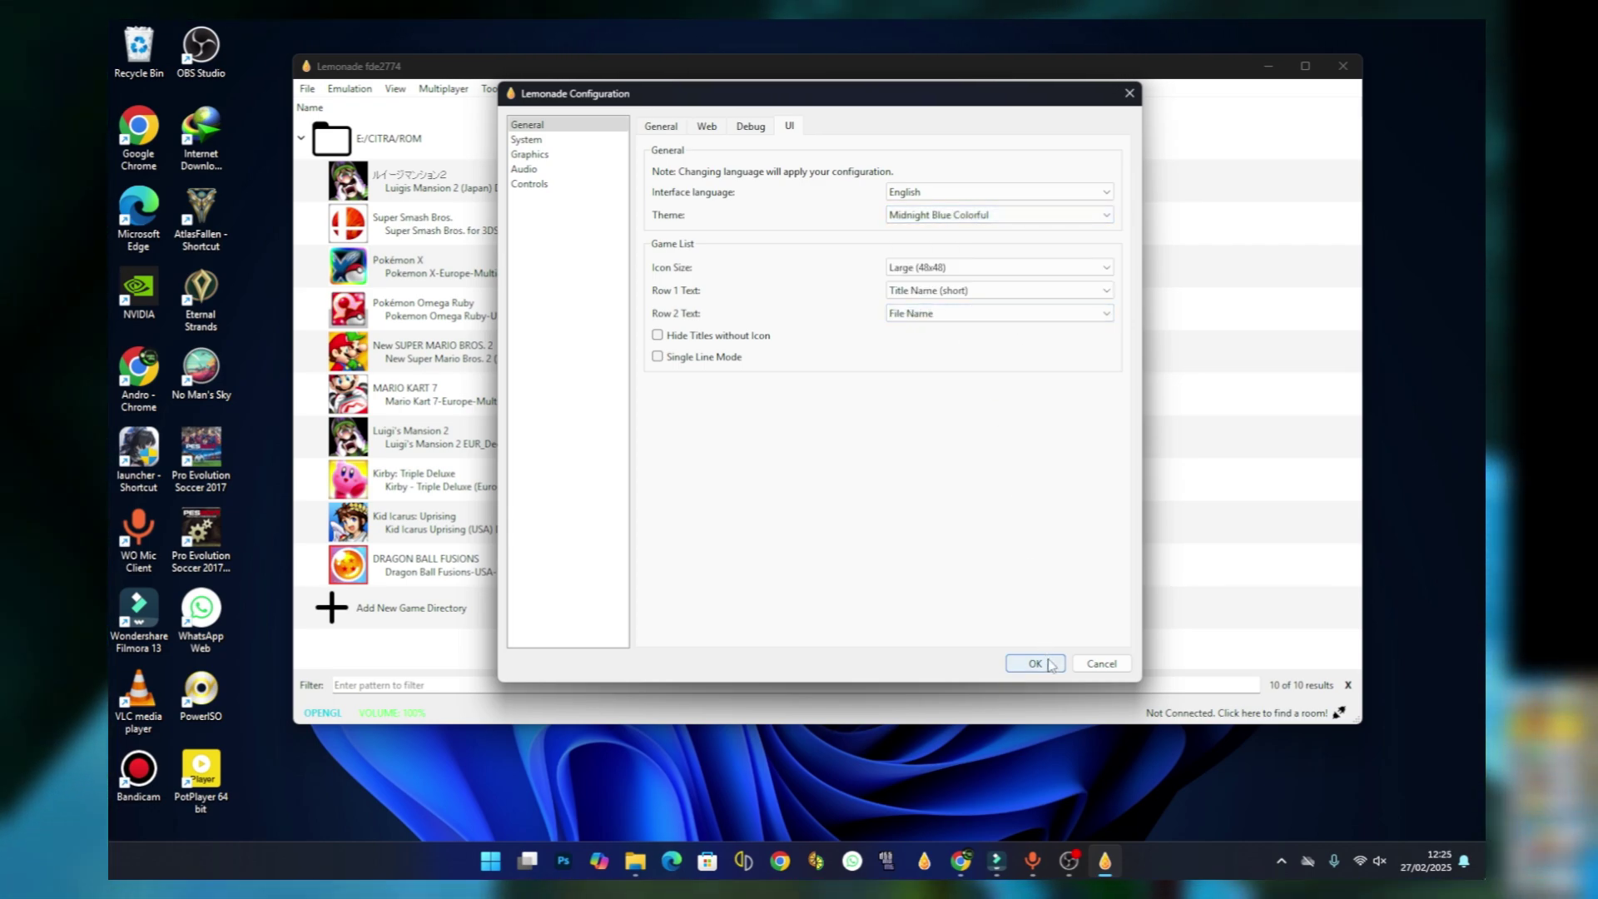
pyautogui.click(1035, 664)
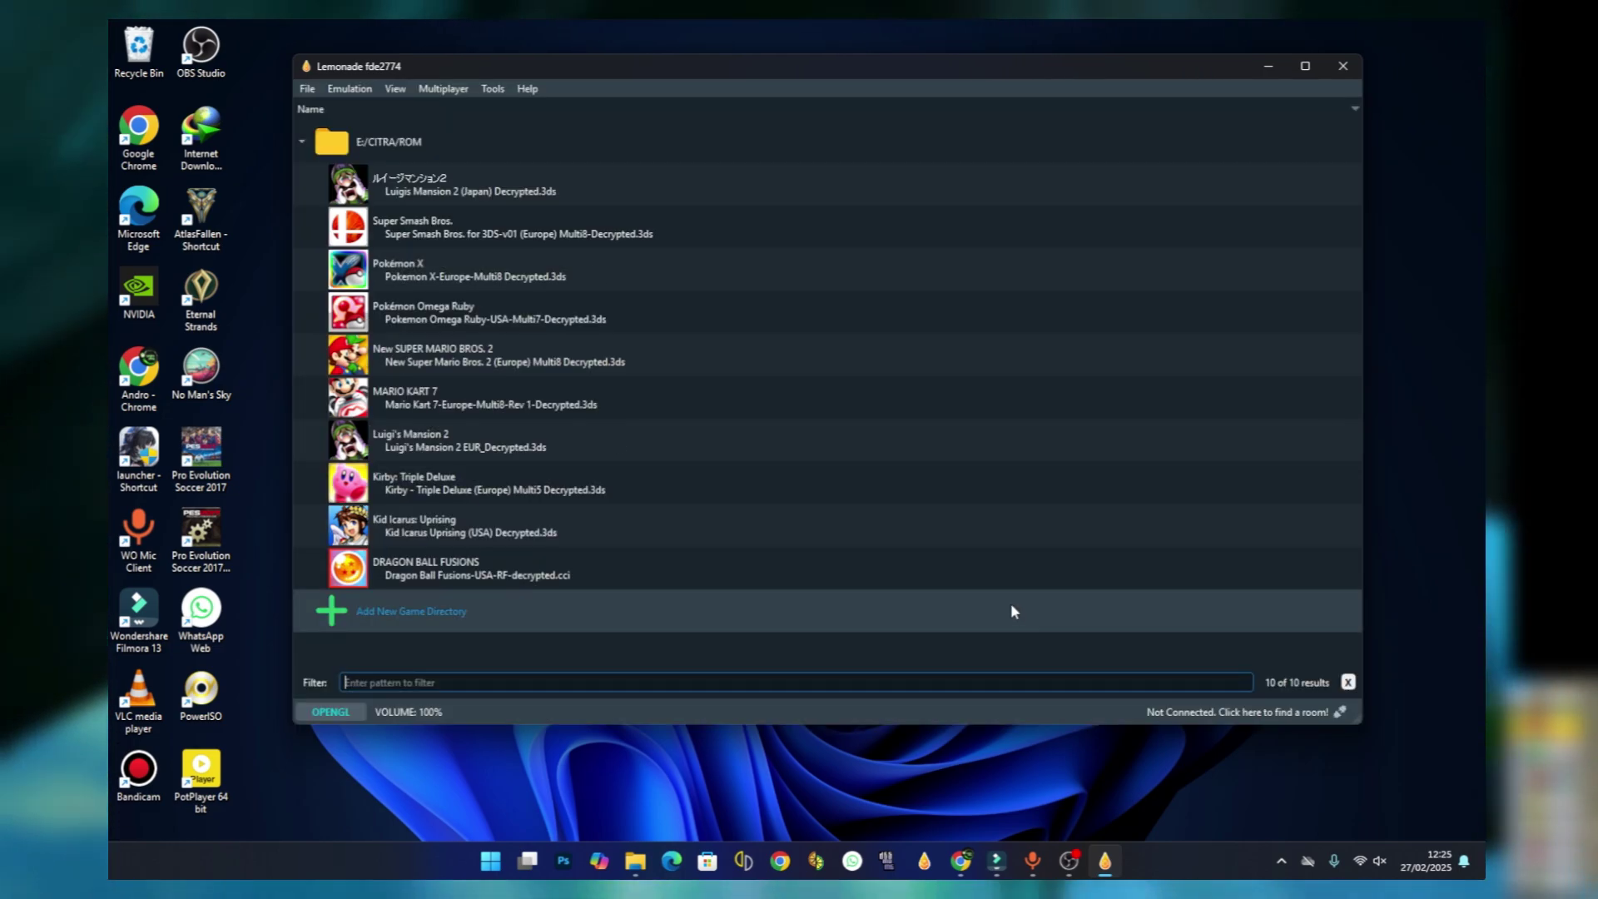
# - Set the internal resolution to 4x Native (1600x960) in the emulator's graphics enhancement settings
pyautogui.click(350, 91)
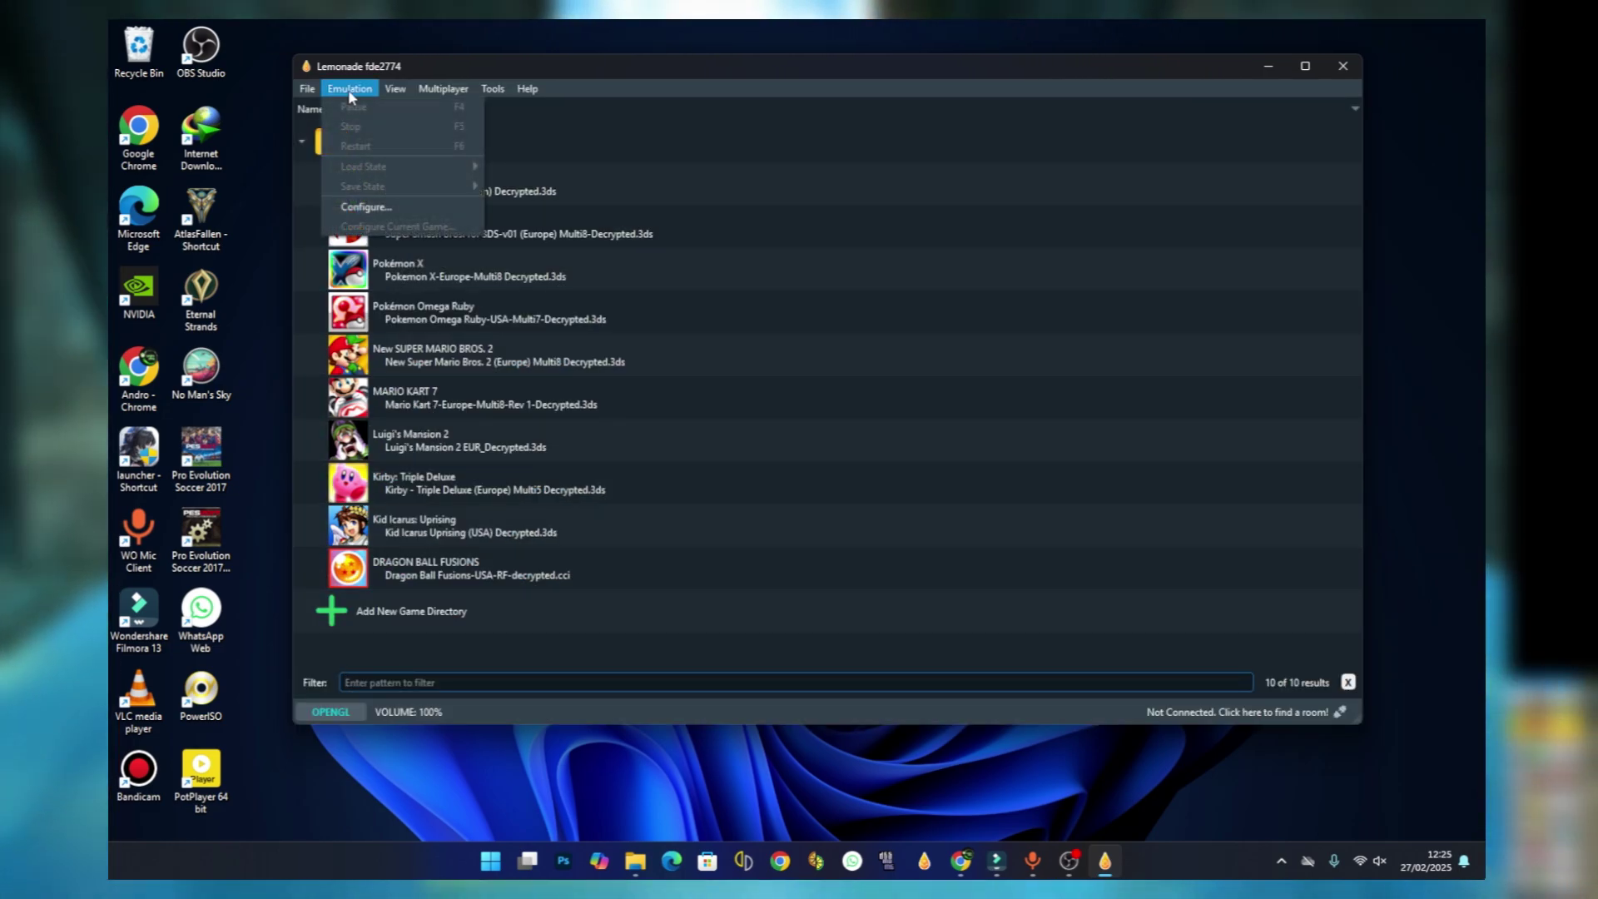
pyautogui.click(366, 207)
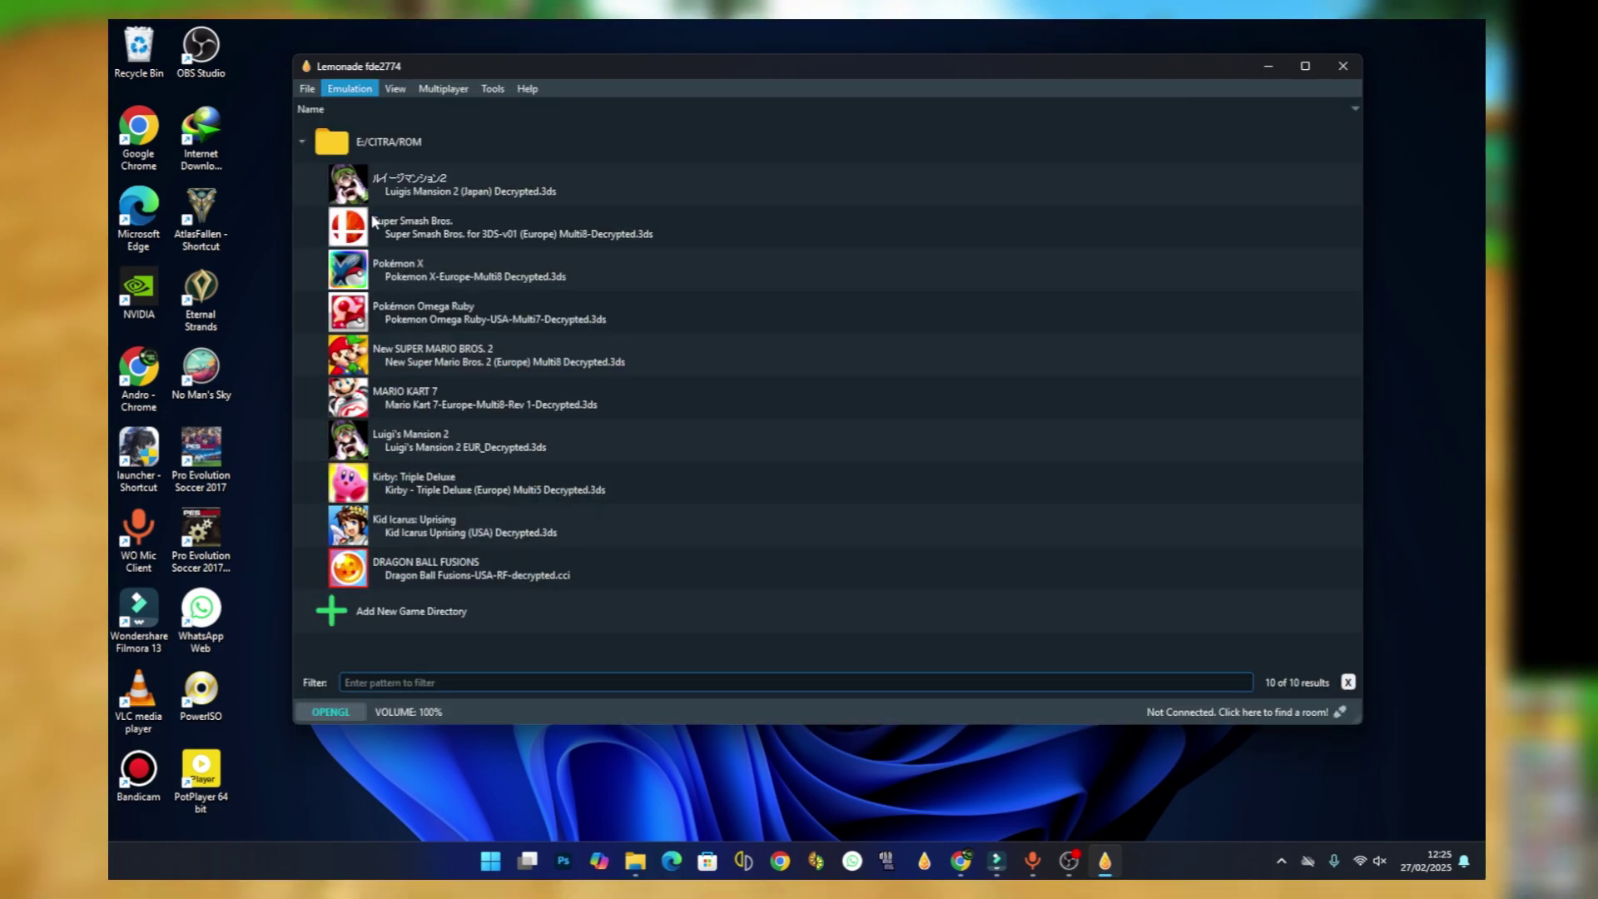
pyautogui.click(532, 123)
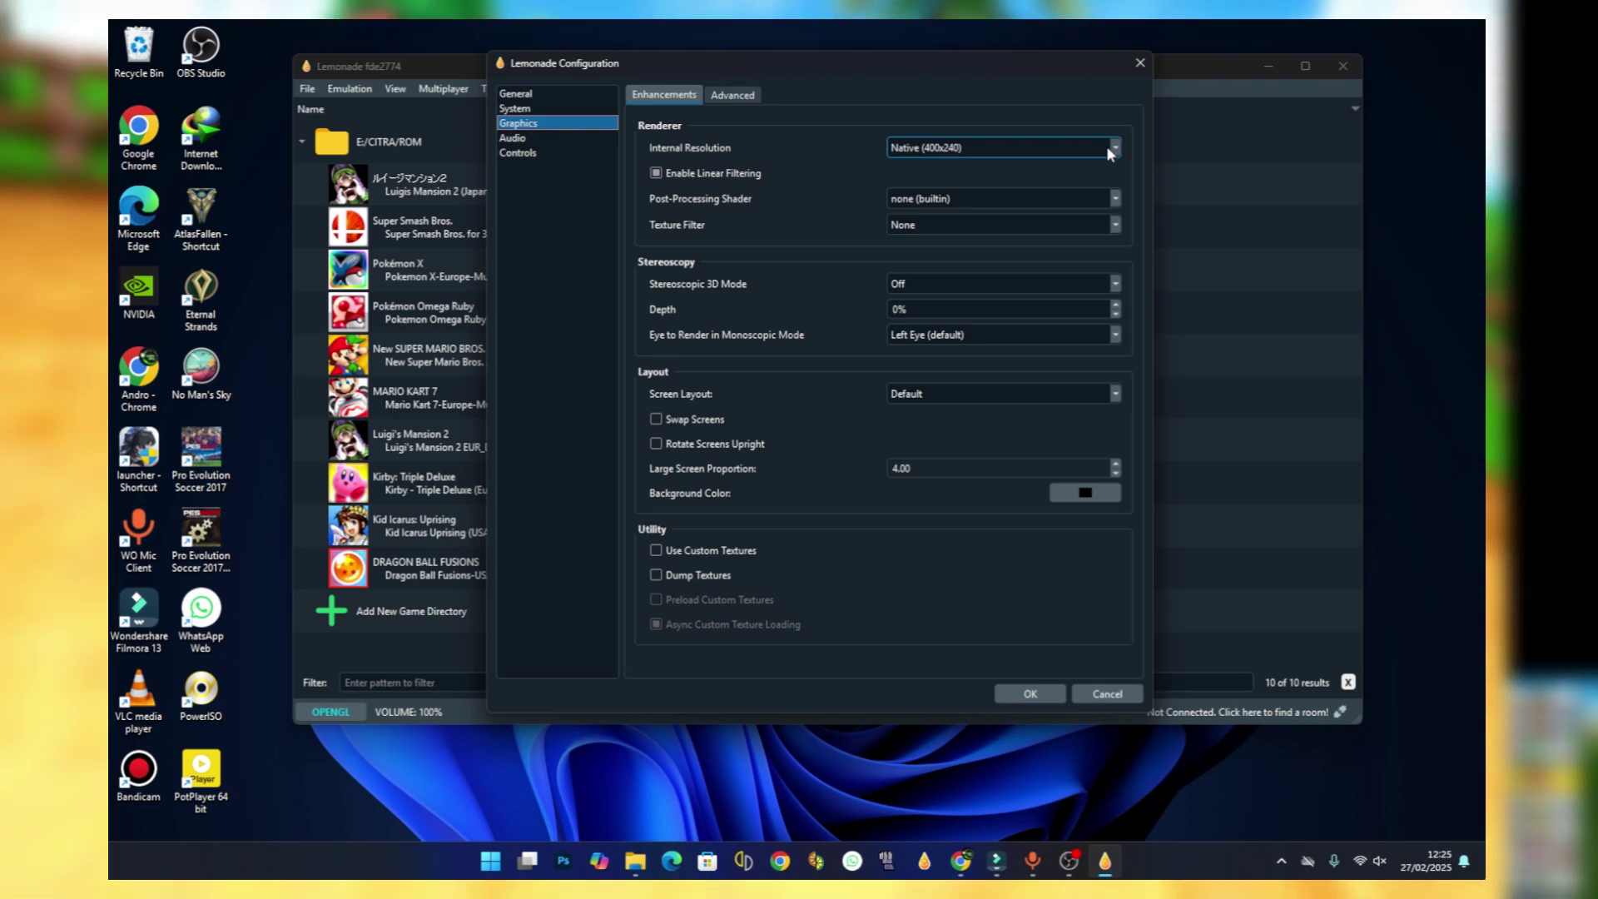
pyautogui.click(1108, 148)
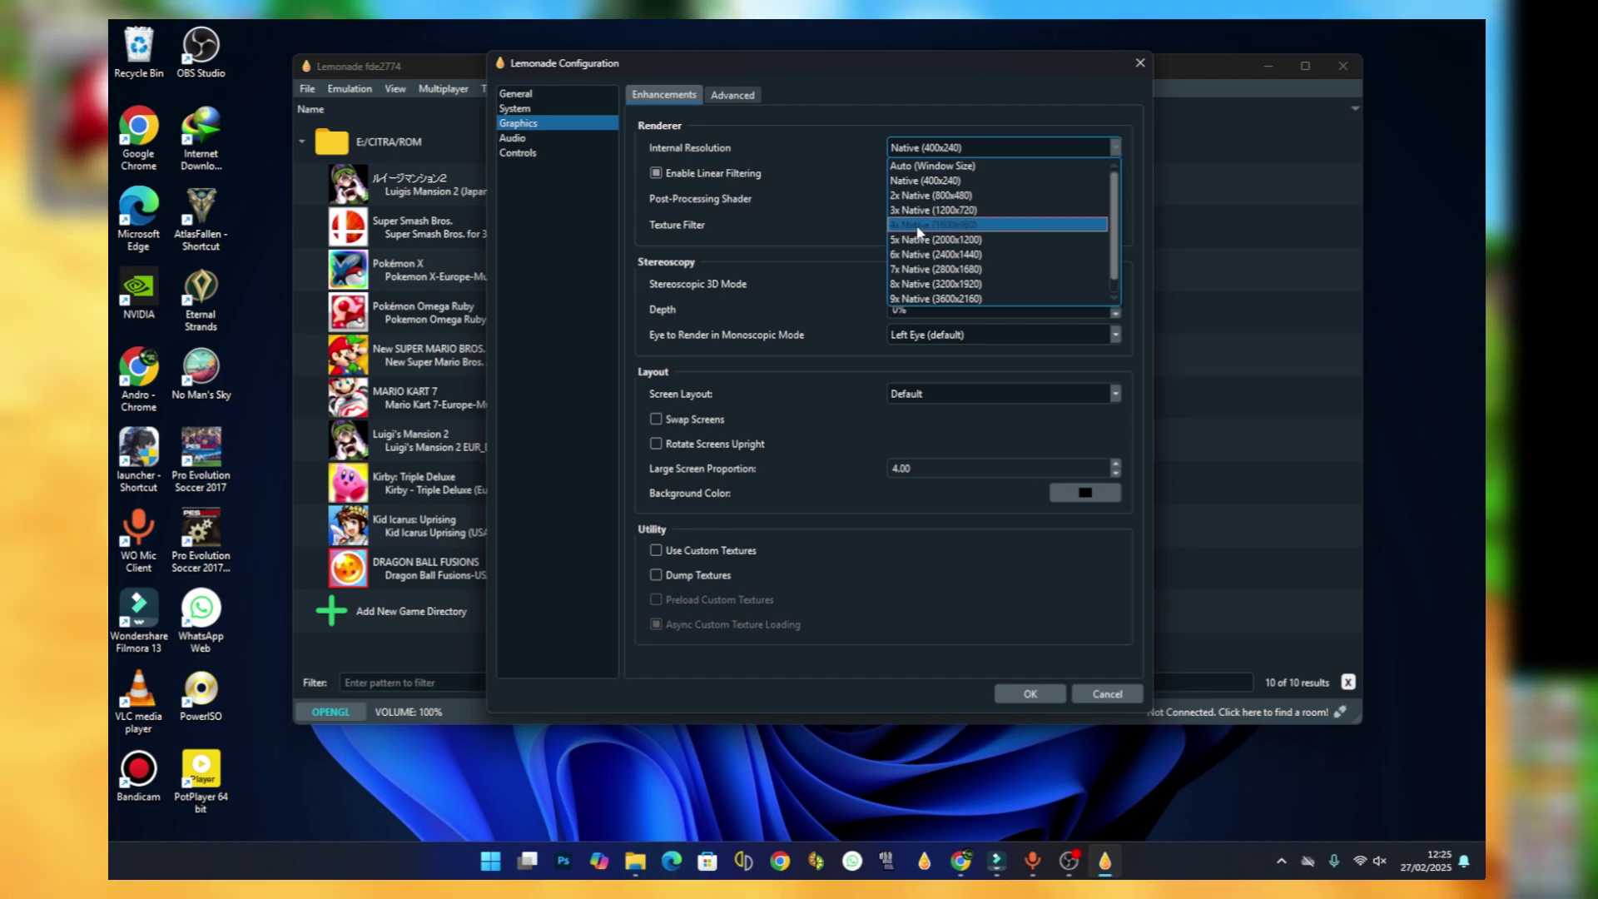
pyautogui.click(935, 225)
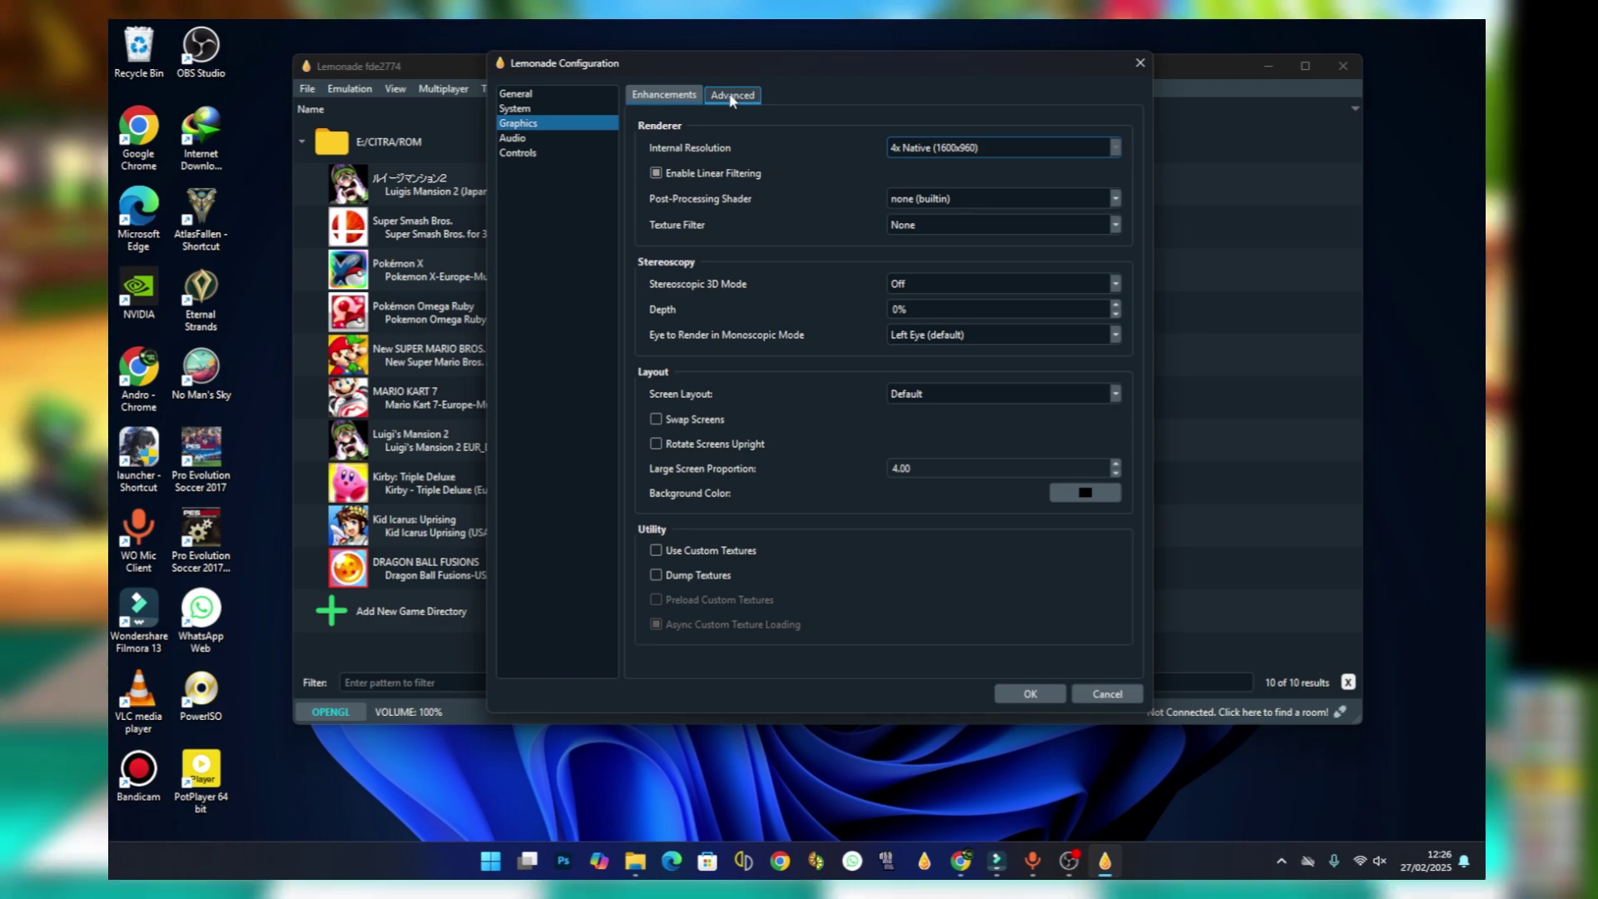
# - Set the graphics API to Vulkan in the advanced graphics settings, with NVIDIA GeForce GTX 1070 Ti as the physical device
pyautogui.click(732, 97)
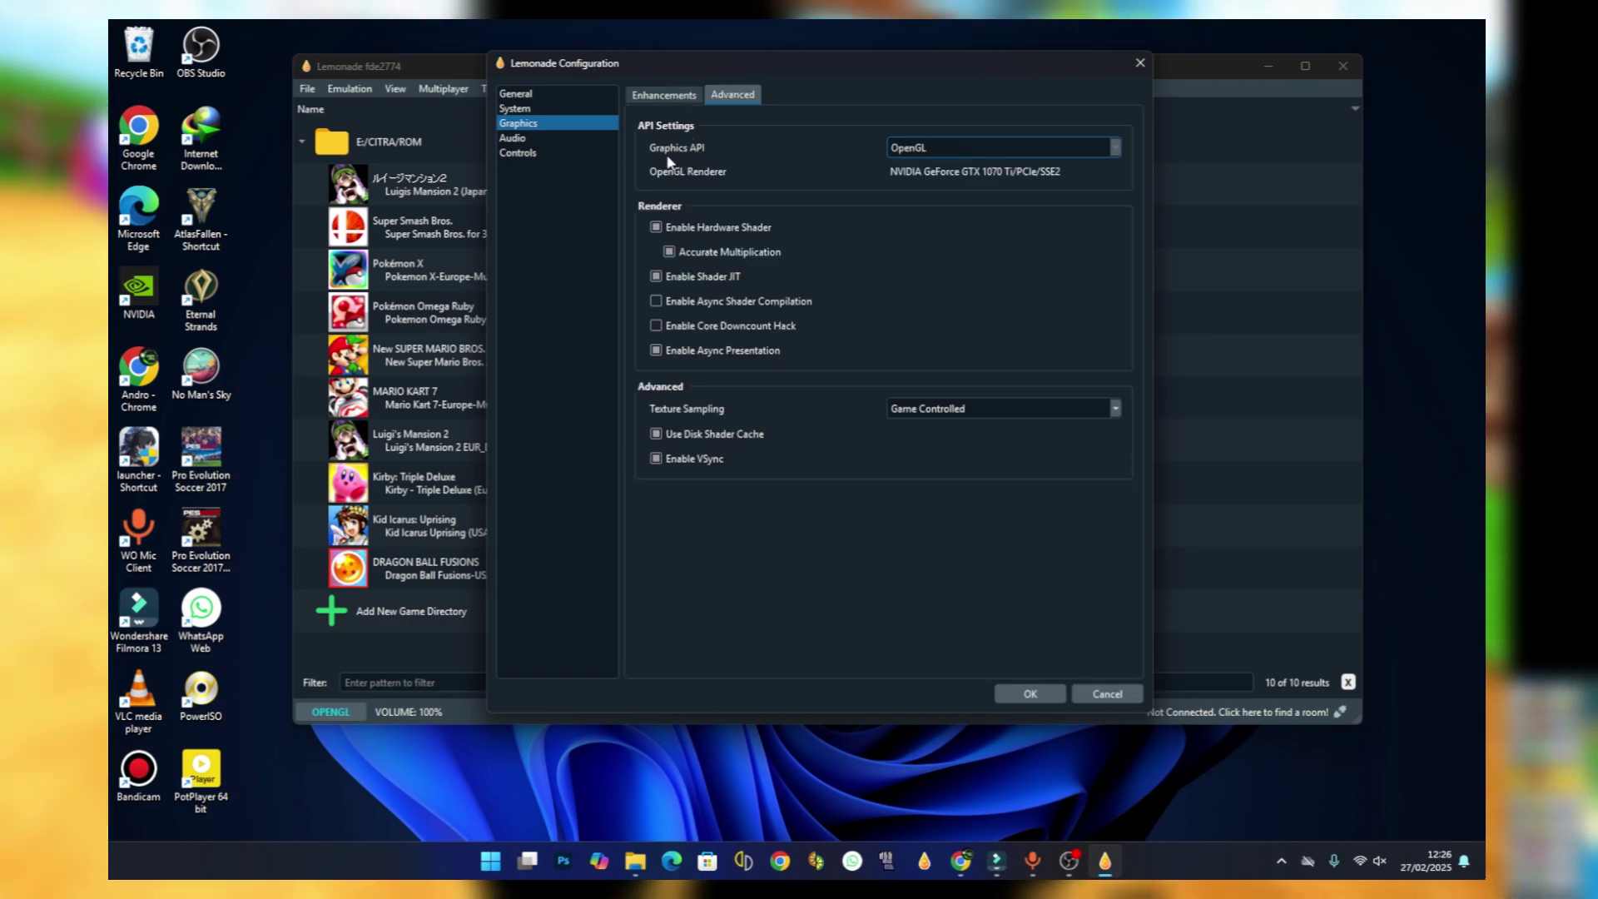
pyautogui.click(969, 148)
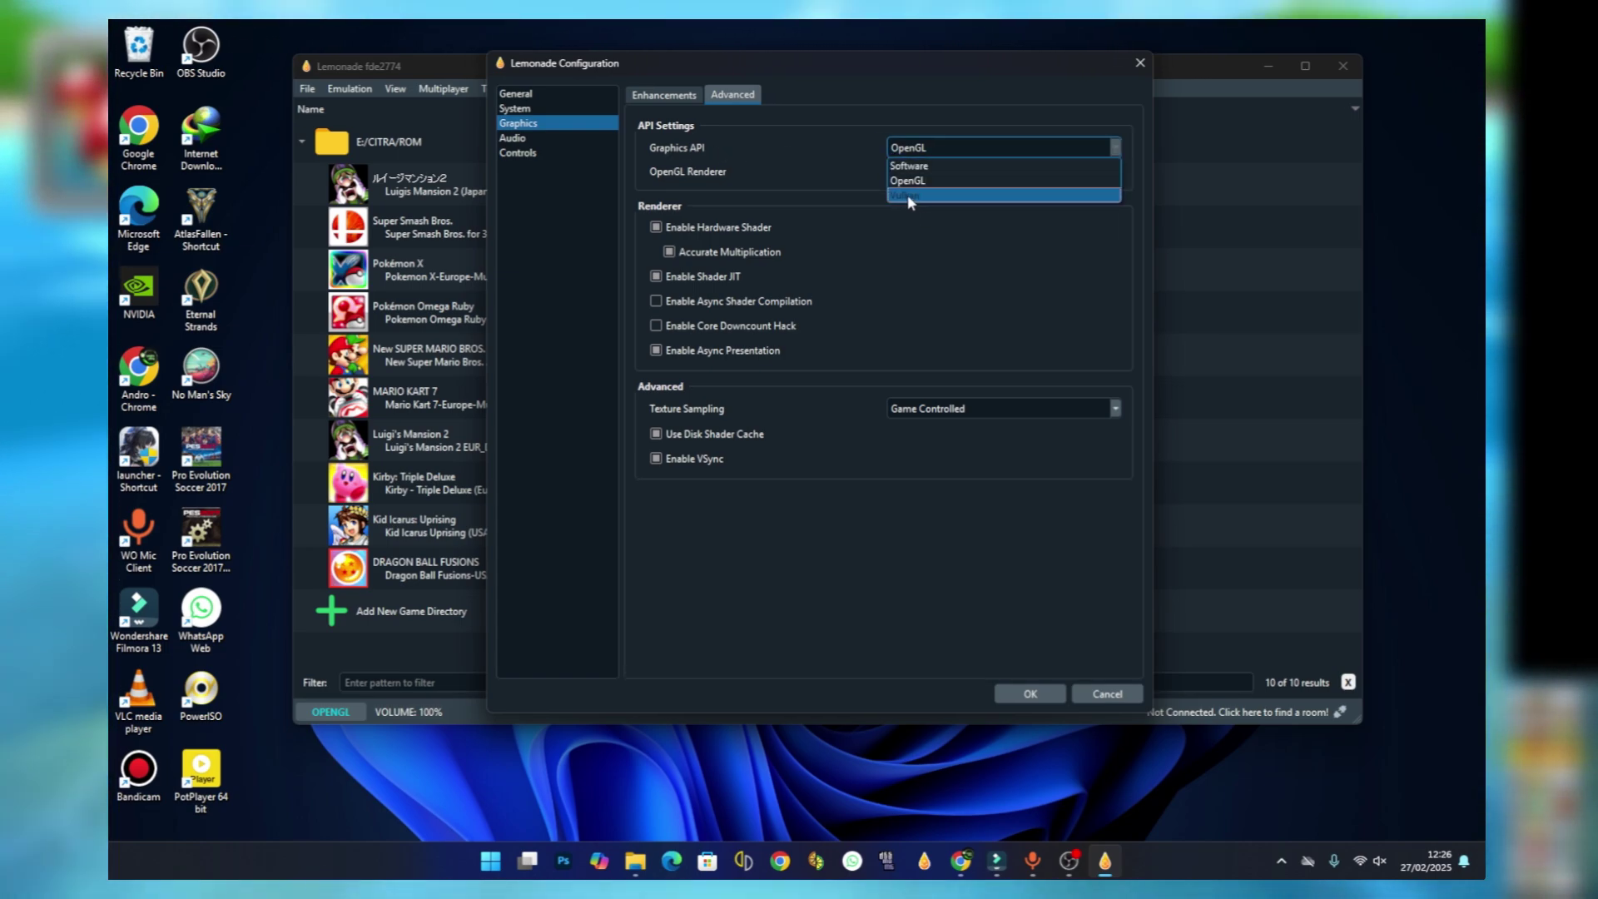
pyautogui.click(909, 196)
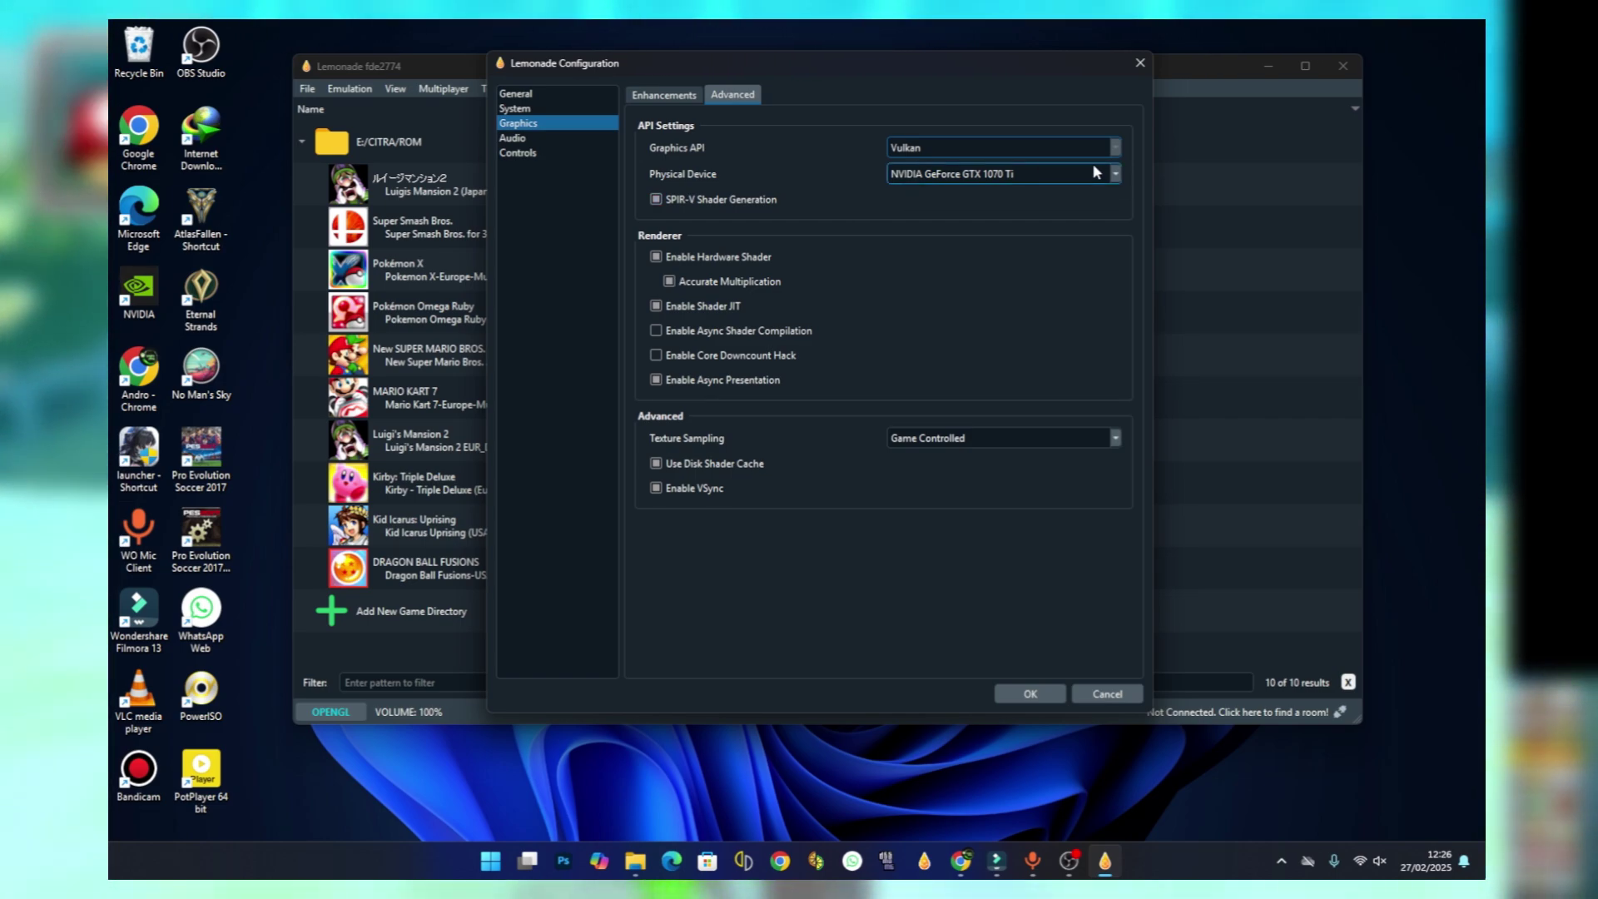
pyautogui.click(1003, 174)
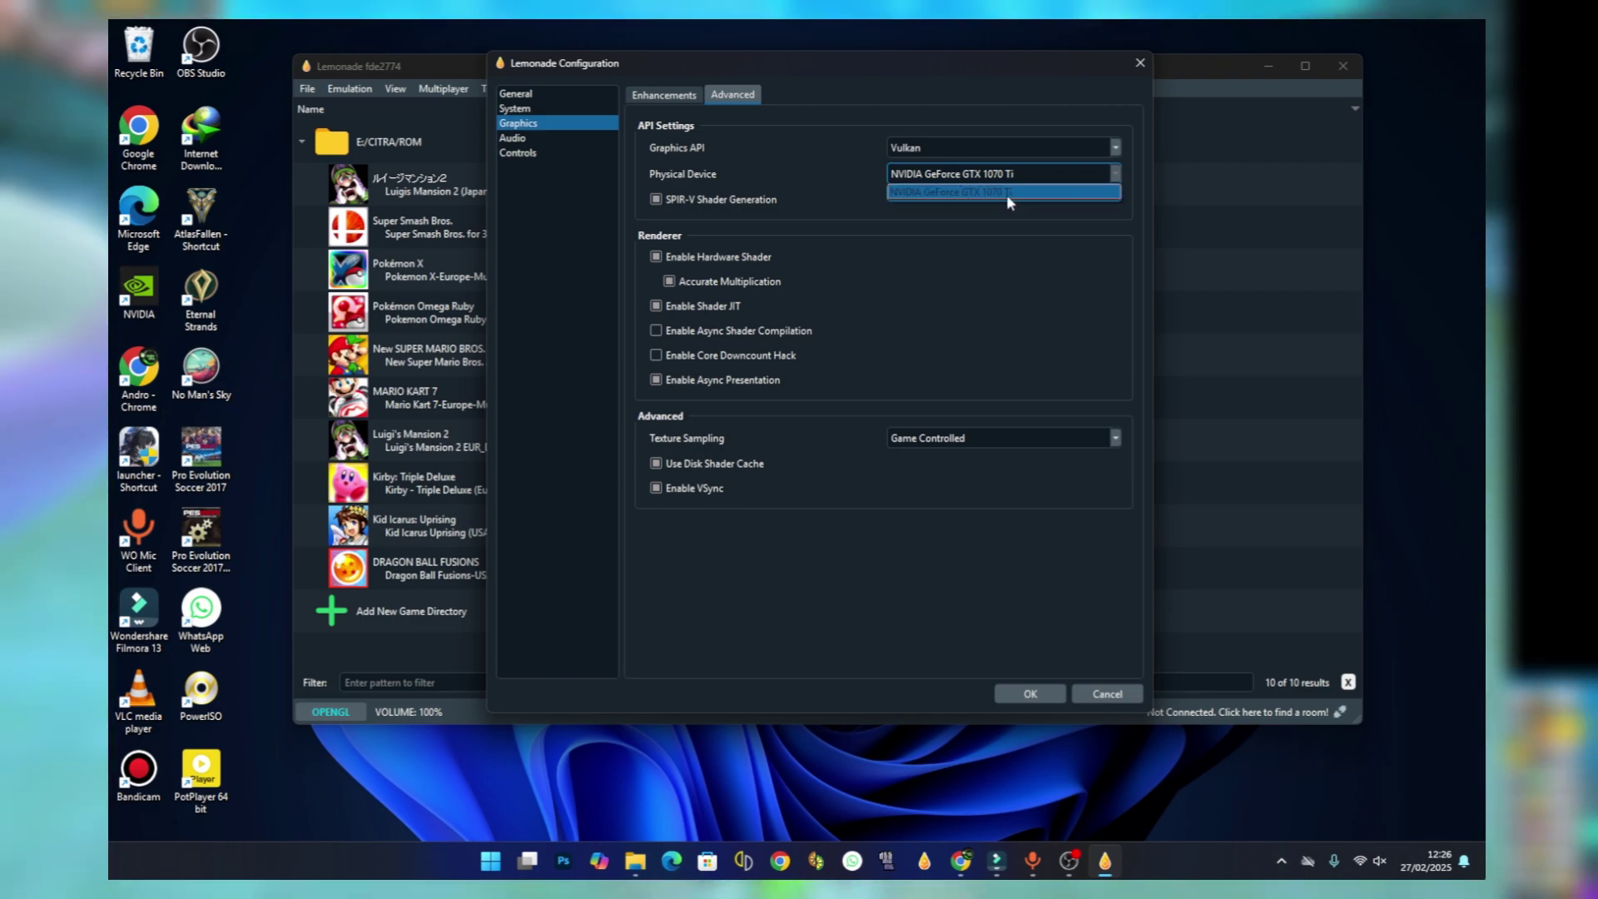
pyautogui.click(1008, 193)
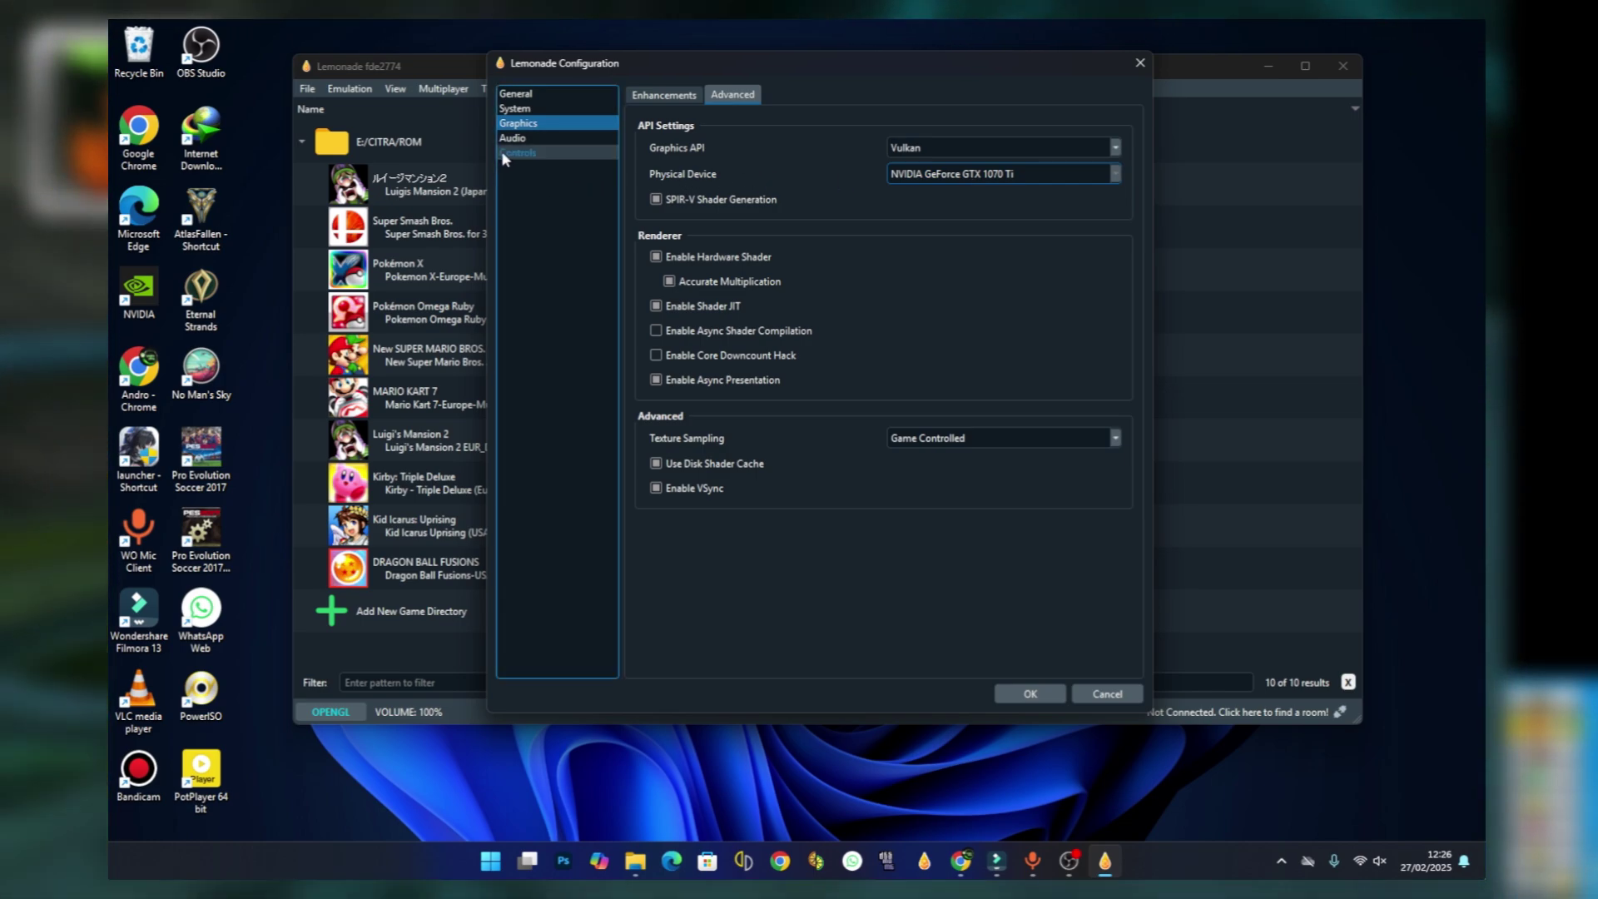
# - Auto-map the default input profile's controls to the connected joystick and save the emulator configuration
pyautogui.click(502, 153)
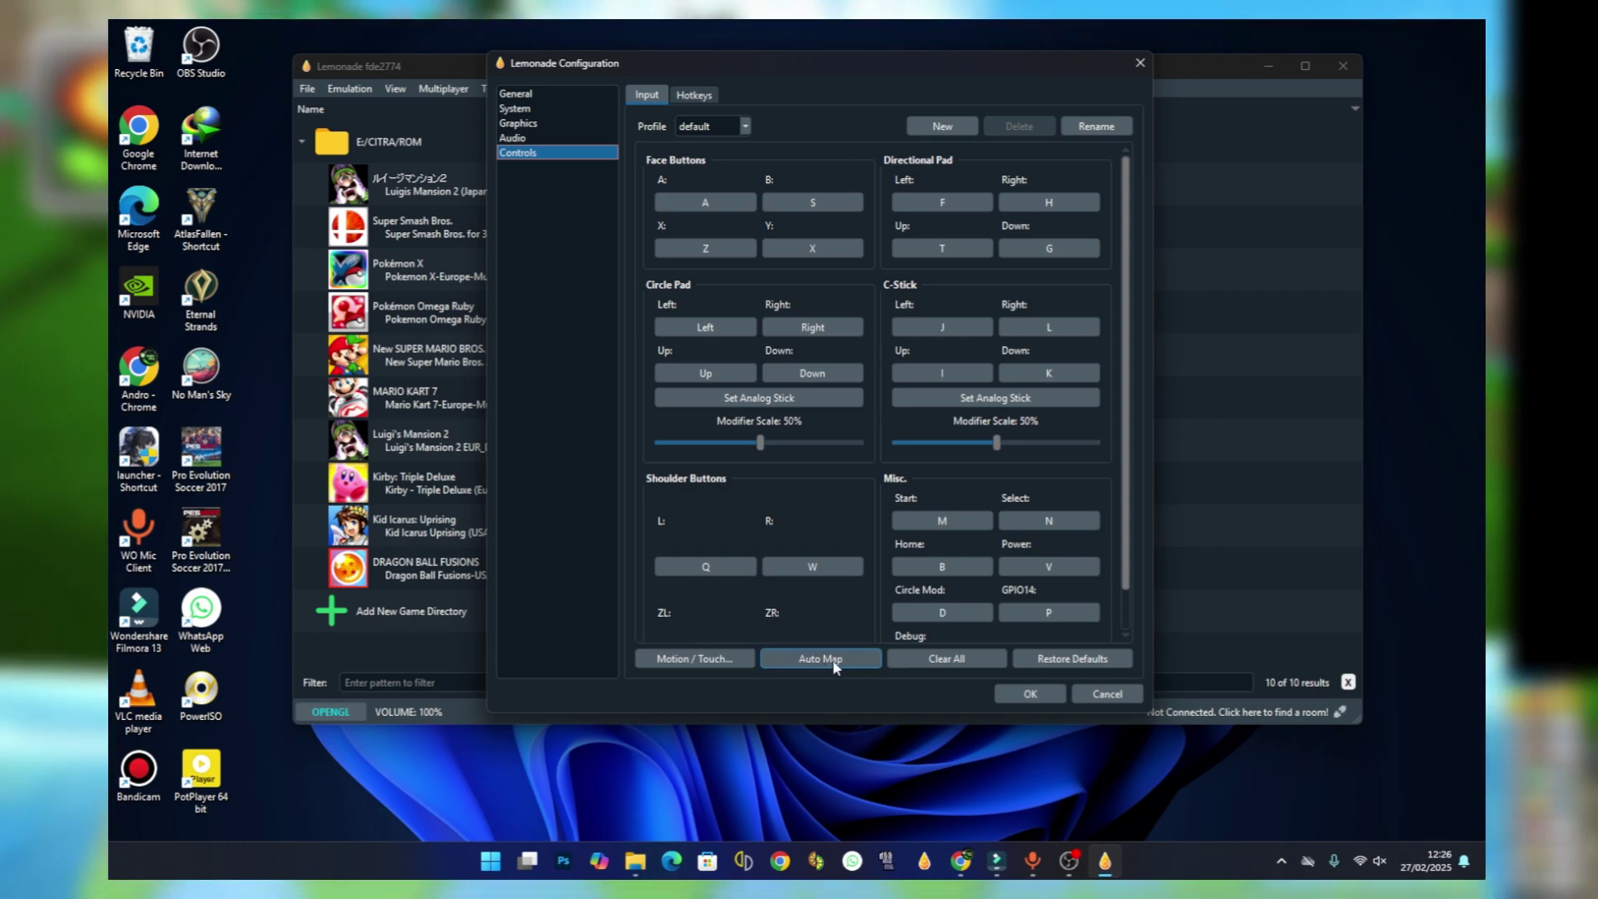
pyautogui.click(842, 657)
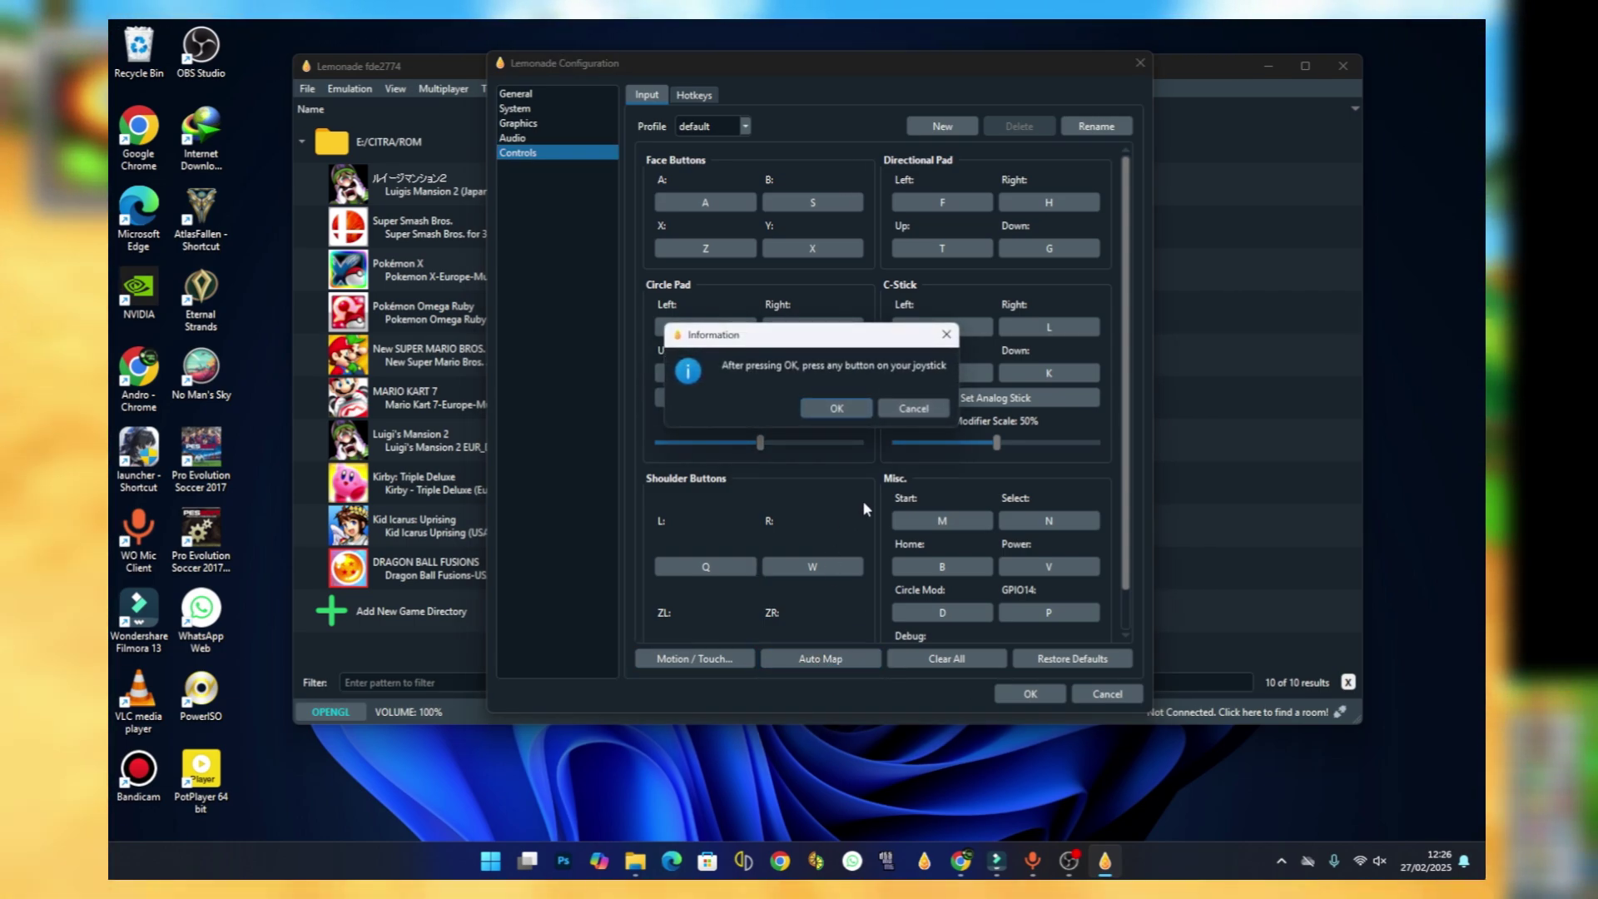
pyautogui.click(837, 408)
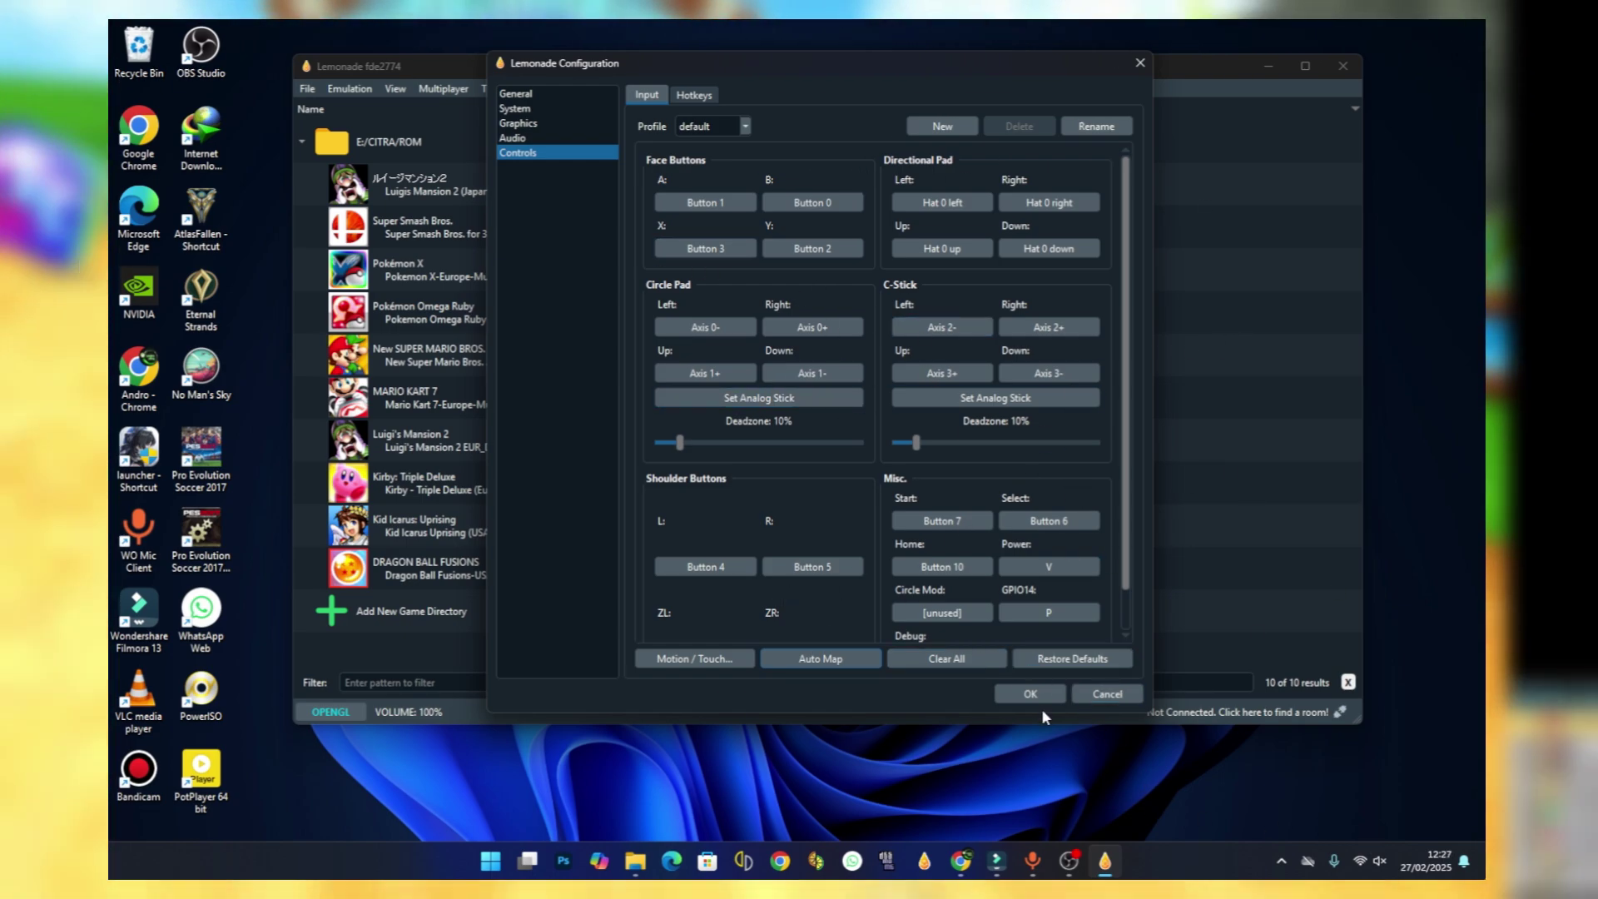
pyautogui.click(1032, 697)
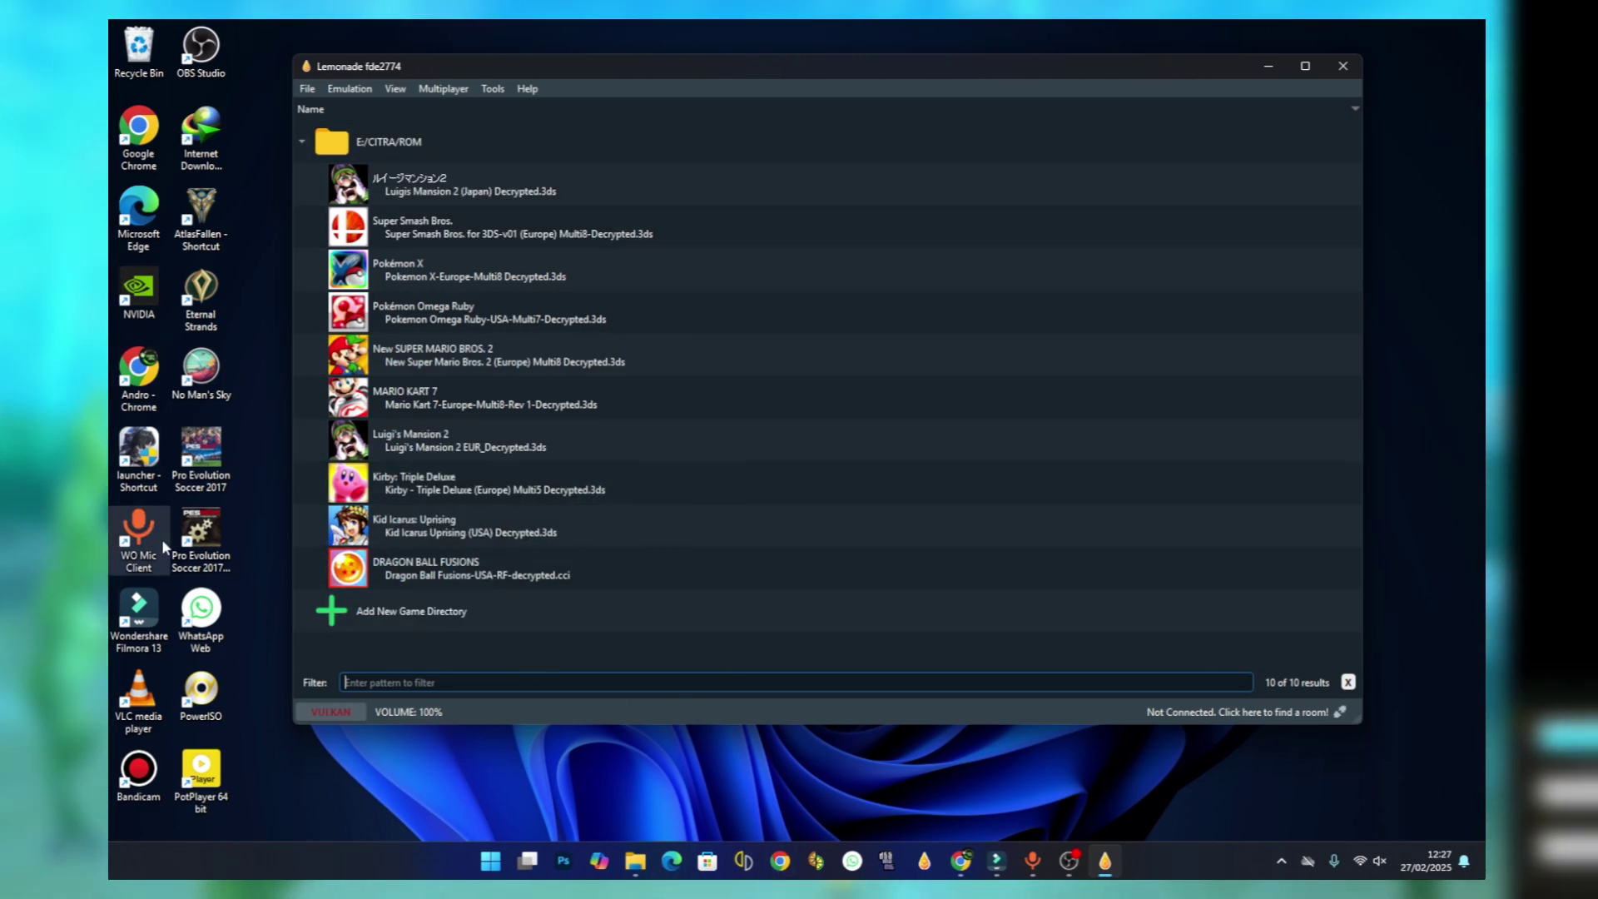
pyautogui.click(1270, 481)
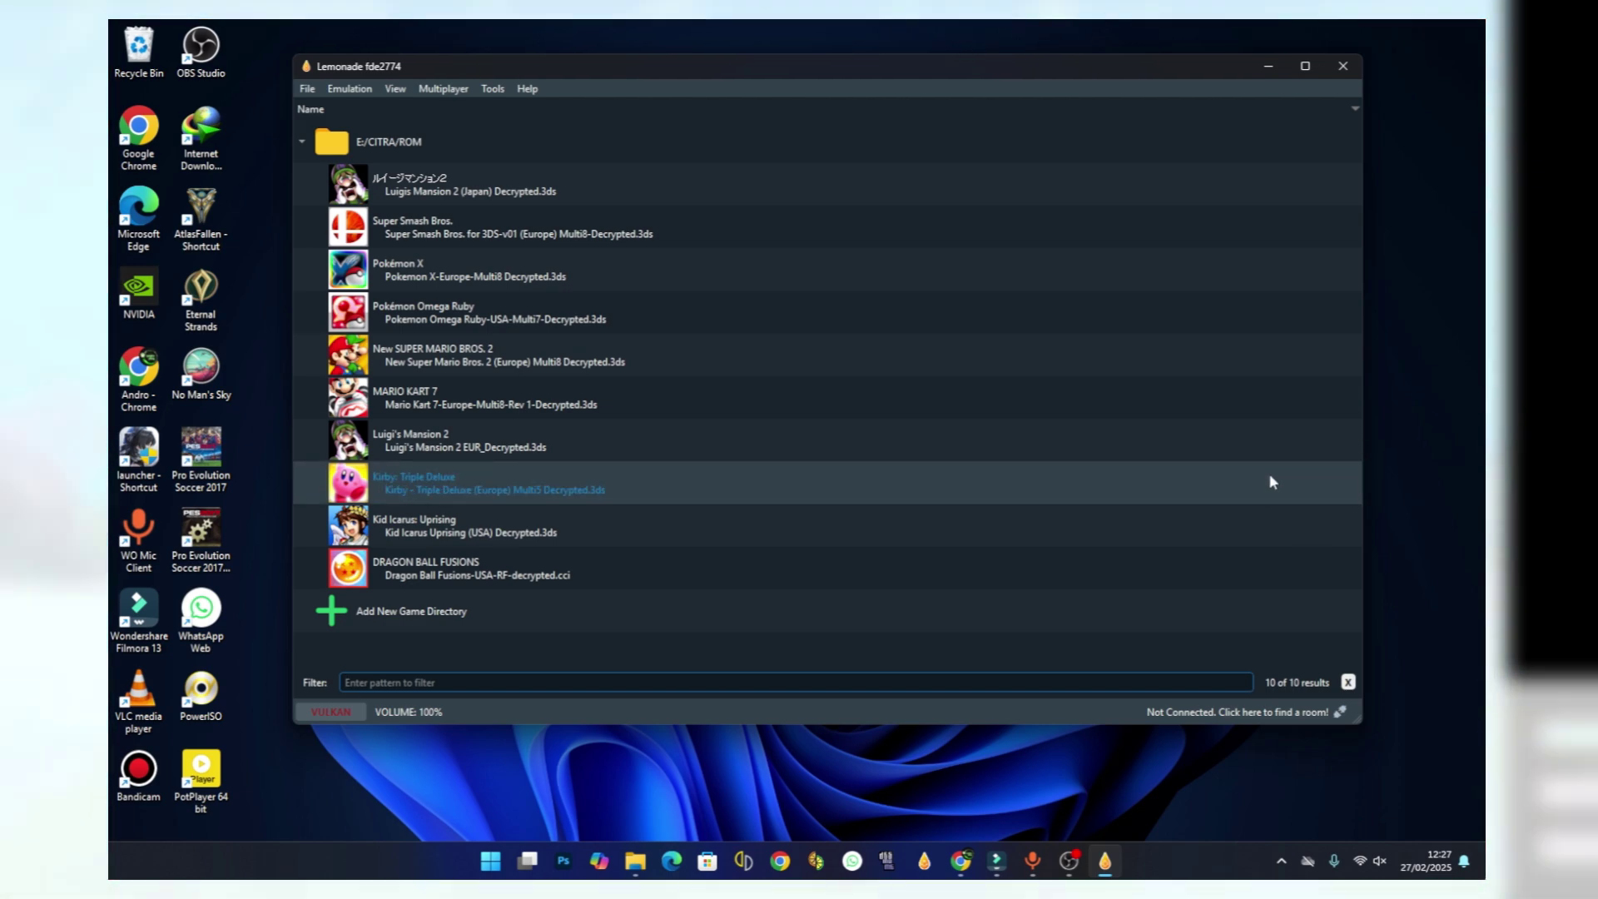